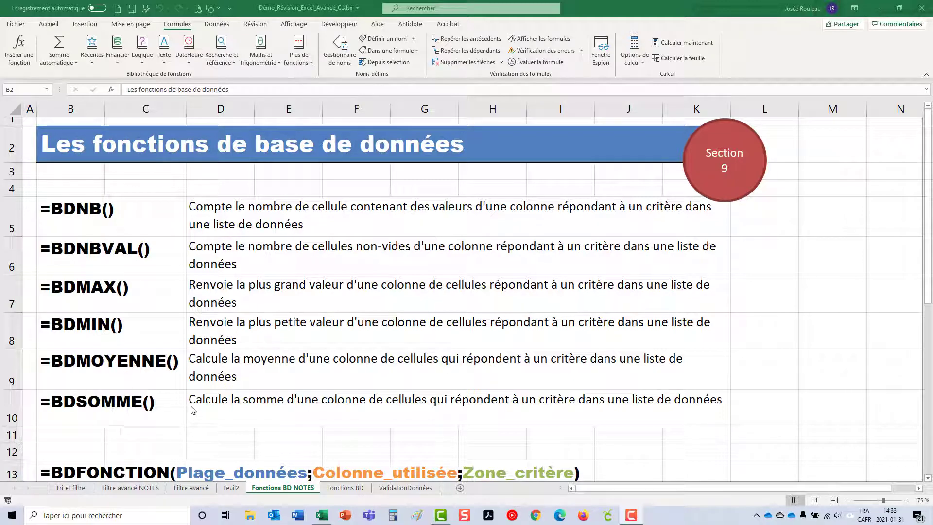
- Go to the Fonctions BD sheet and bring the employee salary table into view
{"action": "scroll", "coordinate": [201, 379], "scroll_direction": "down", "scroll_amount": 1}
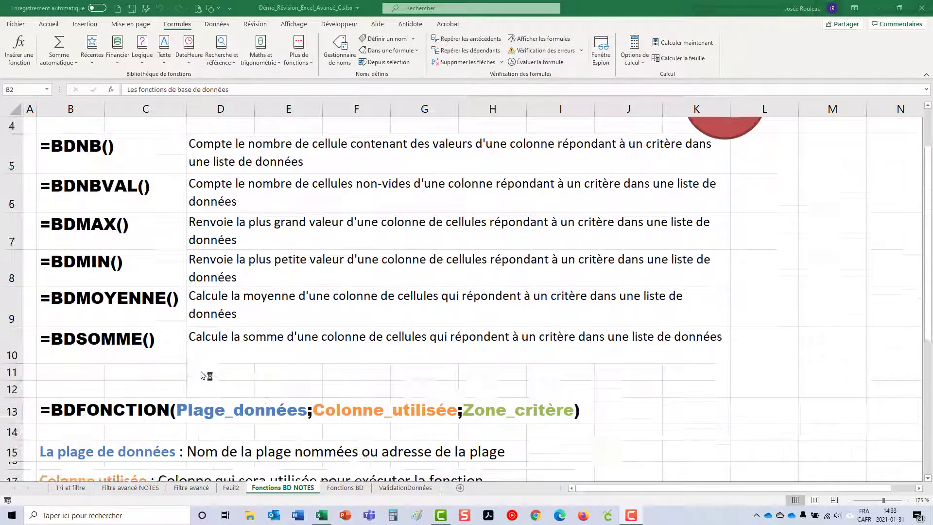
{"action": "scroll", "coordinate": [214, 360], "scroll_direction": "down", "scroll_amount": 2}
{"action": "scroll", "coordinate": [216, 358], "scroll_direction": "down", "scroll_amount": 1}
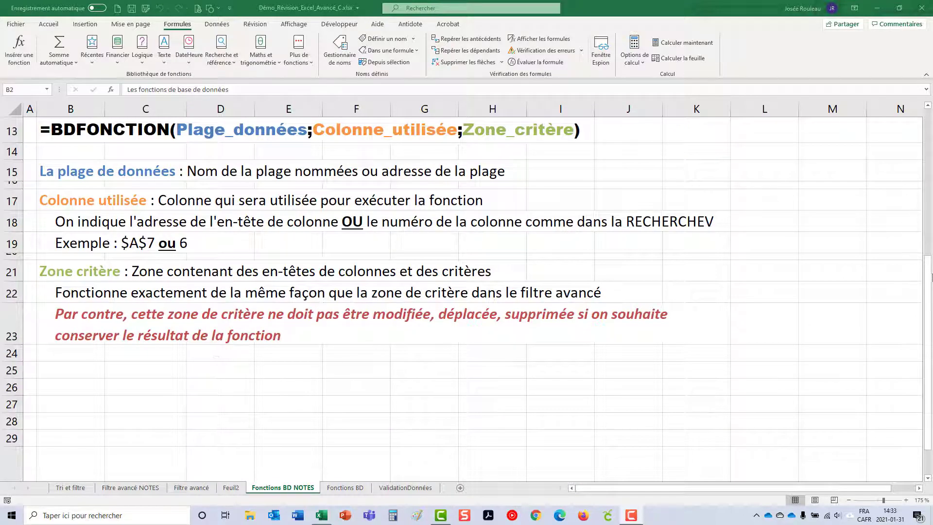
{"action": "scroll", "coordinate": [930, 261], "scroll_direction": "down", "scroll_amount": 1}
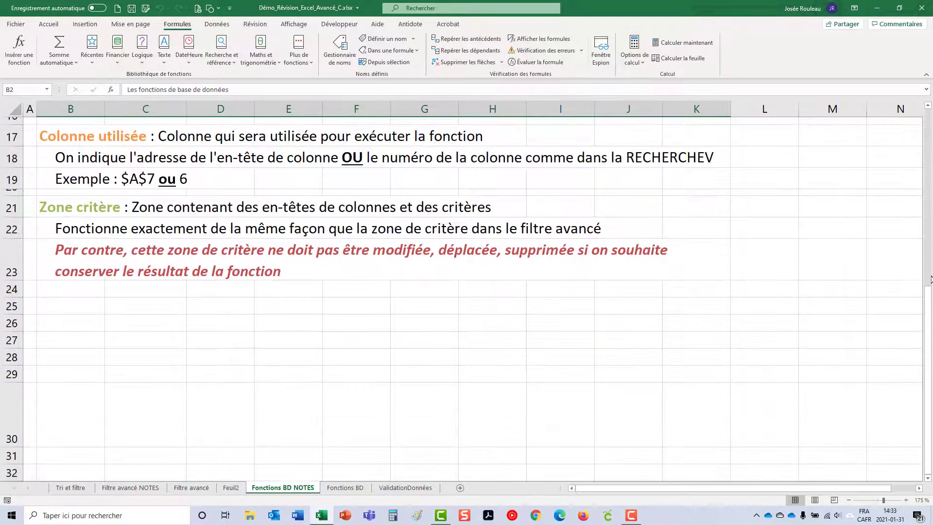
{"action": "left_click_drag", "start_coordinate": [930, 265], "coordinate": [930, 259]}
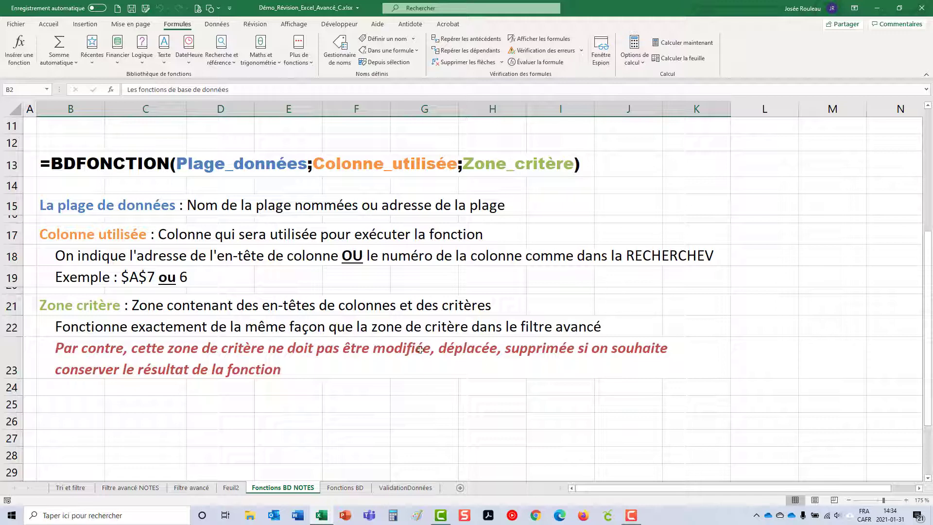
{"action": "left_click", "coordinate": [357, 492]}
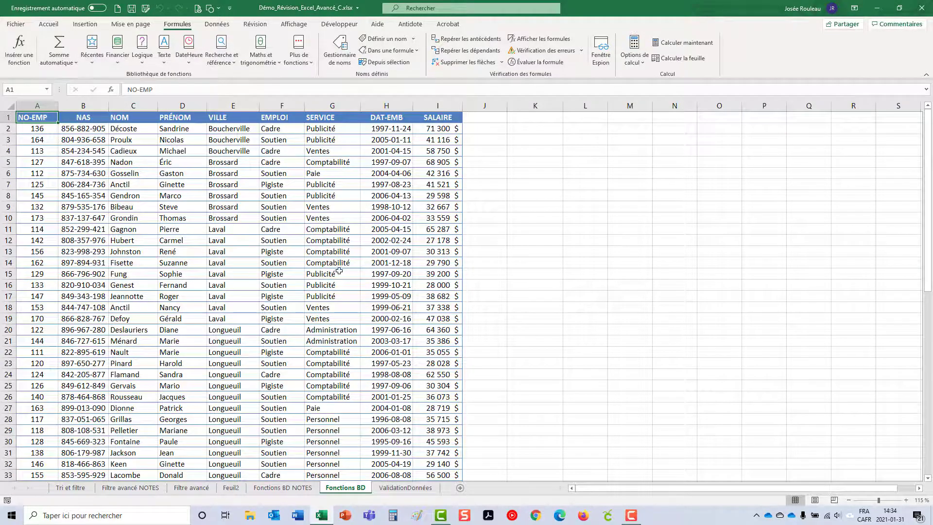
{"action": "scroll", "coordinate": [339, 271], "scroll_direction": "up", "scroll_amount": 1}
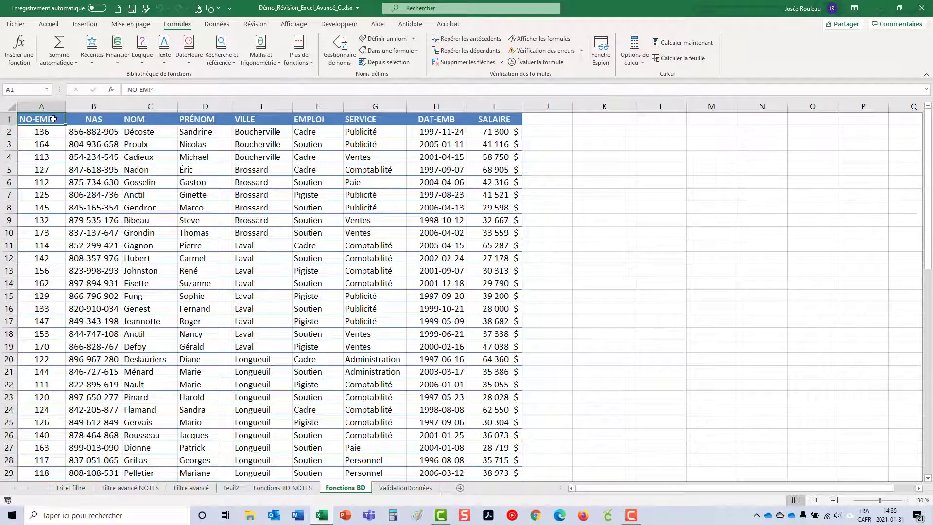
- Select the whole employee table and name the range ListeSalaries in the Name Box
{"action": "key", "text": "ctrl+asterisk"}
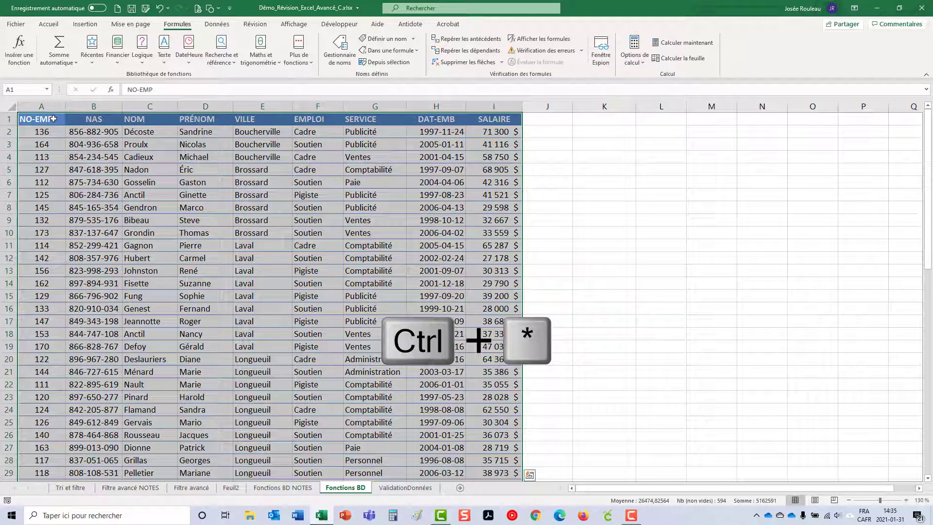
{"action": "left_click", "coordinate": [21, 88]}
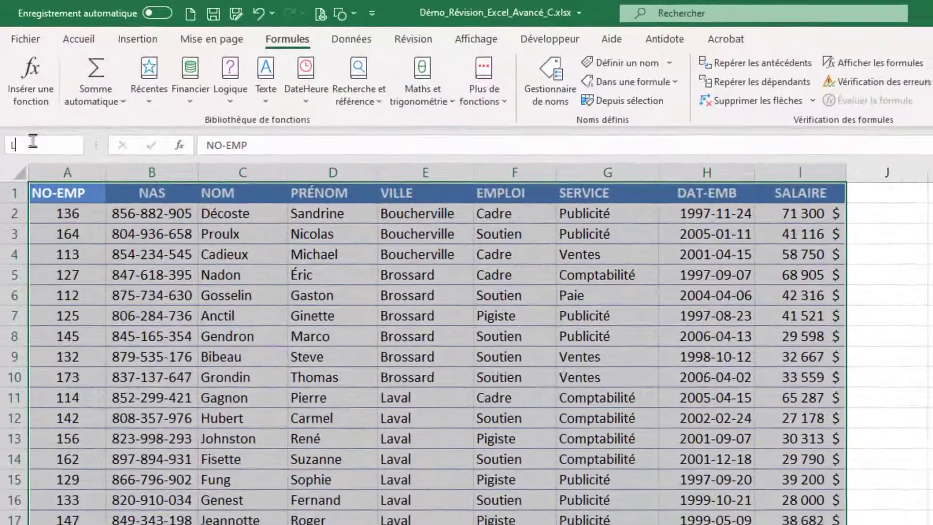
{"action": "type", "text": "Liste"}
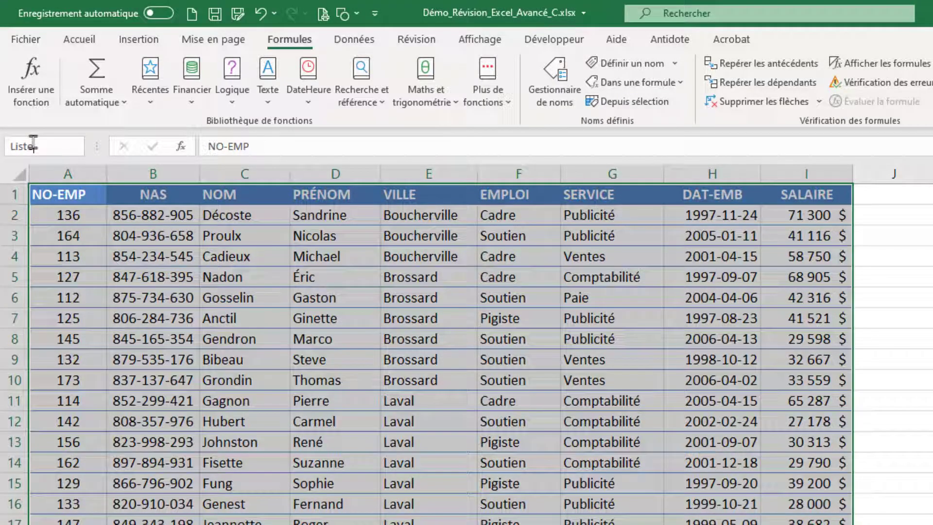
{"action": "type", "text": "salarie"}
{"action": "type", "text": "s"}
{"action": "key", "text": "Return"}
- Point out the SERVICE header, a Comptabilité value and the SALAIRE header in the table
{"action": "left_click", "coordinate": [642, 197]}
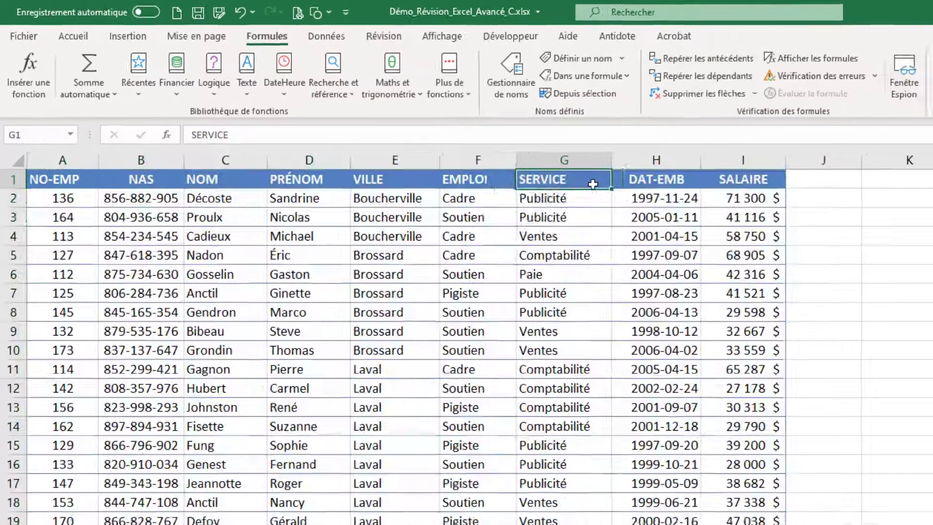
{"action": "left_click", "coordinate": [503, 220]}
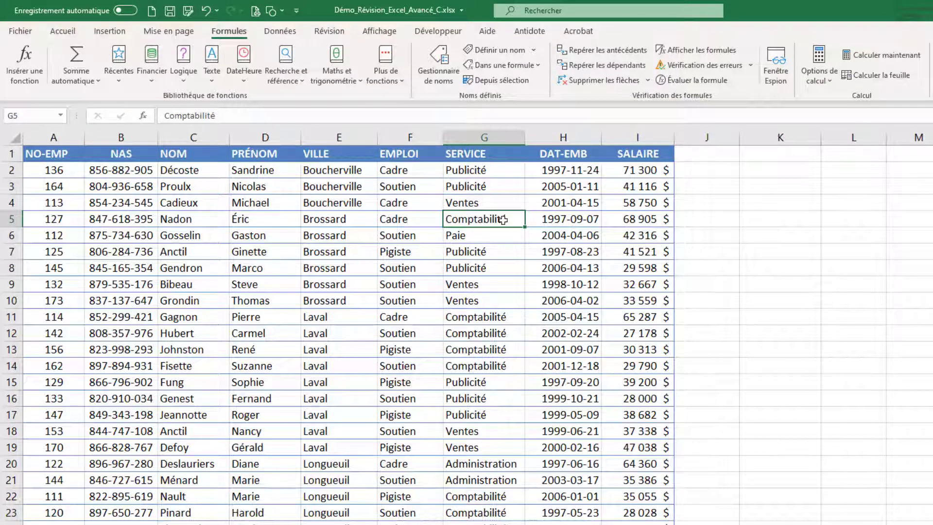
{"action": "left_click", "coordinate": [635, 154]}
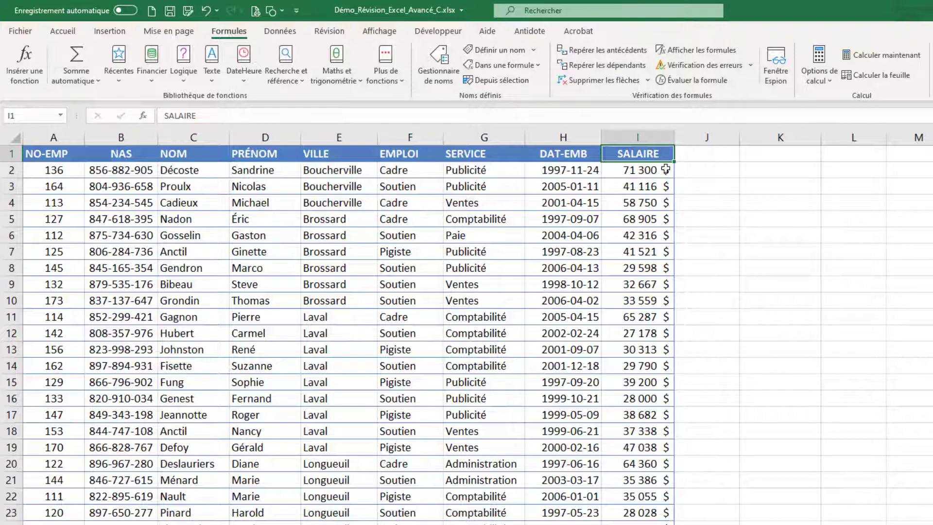
- Copy the SERVICE header and a Comptabilité cell into K1:K2 as a criteria zone
{"action": "left_click", "coordinate": [499, 156]}
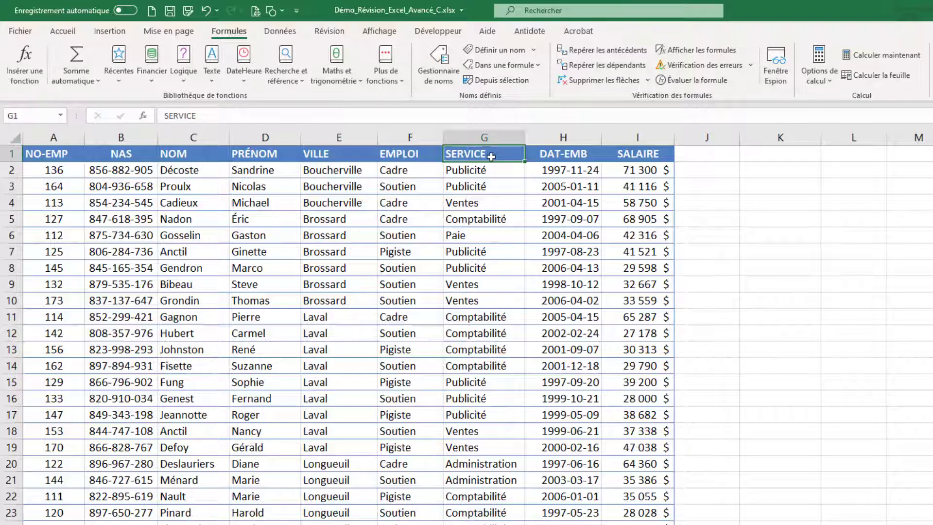
{"action": "left_click", "coordinate": [496, 318], "text": "ctrl"}
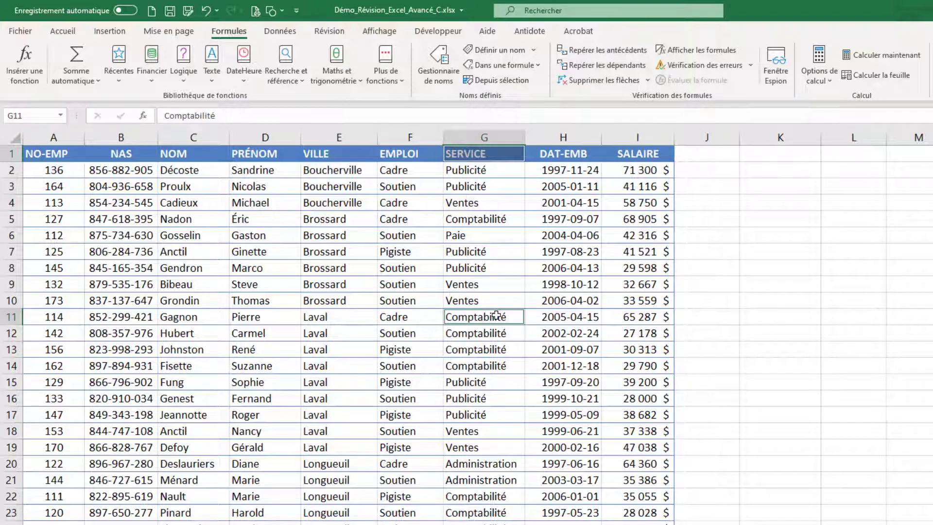
{"action": "key", "text": "ctrl+c"}
{"action": "left_click", "coordinate": [768, 154]}
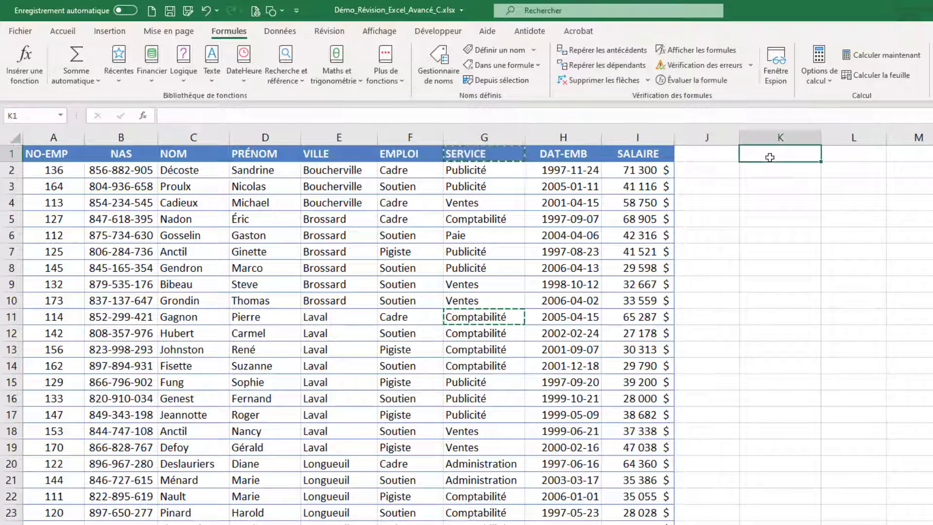
{"action": "key", "text": "ctrl+v"}
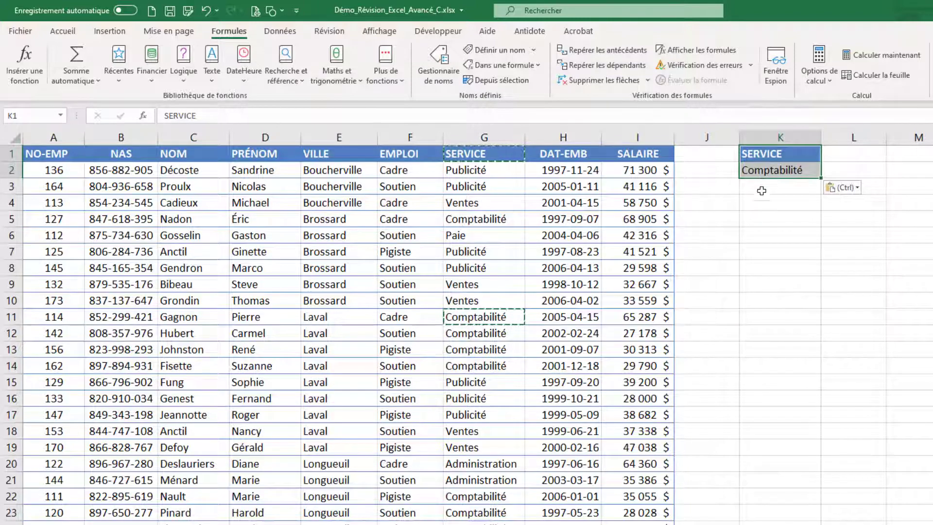
{"action": "left_click", "coordinate": [765, 201]}
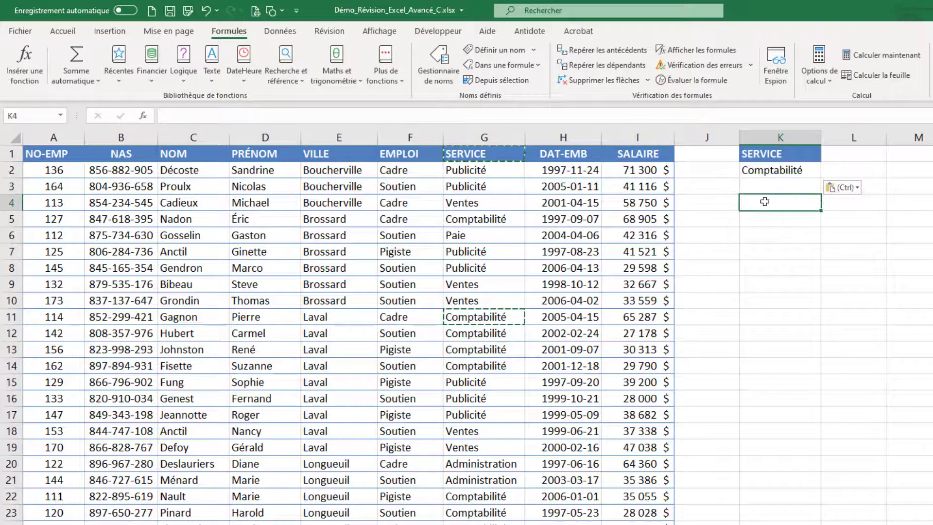
- Enter =BDNB(ListeSalaries;$I$1;K1:K2) in K4, counting 17 Comptabilité salaries
{"action": "type", "text": "="}
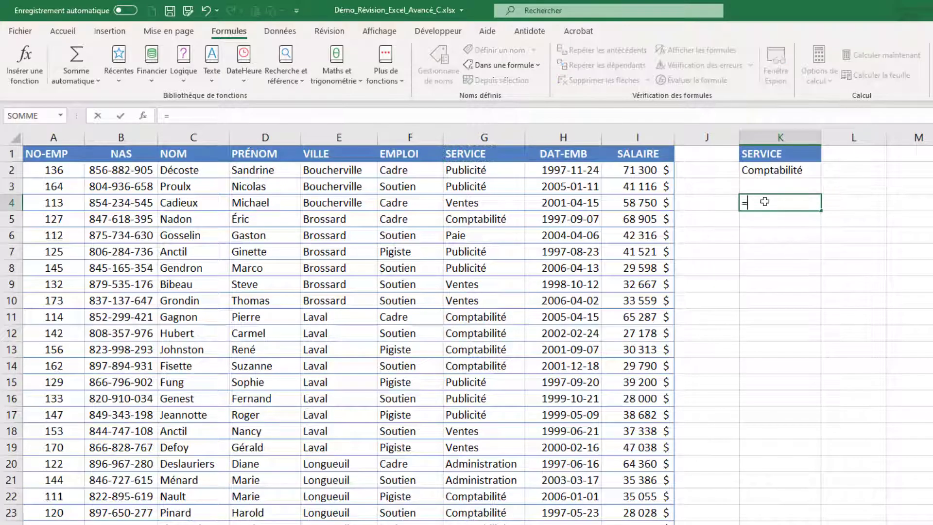
{"action": "type", "text": "BD"}
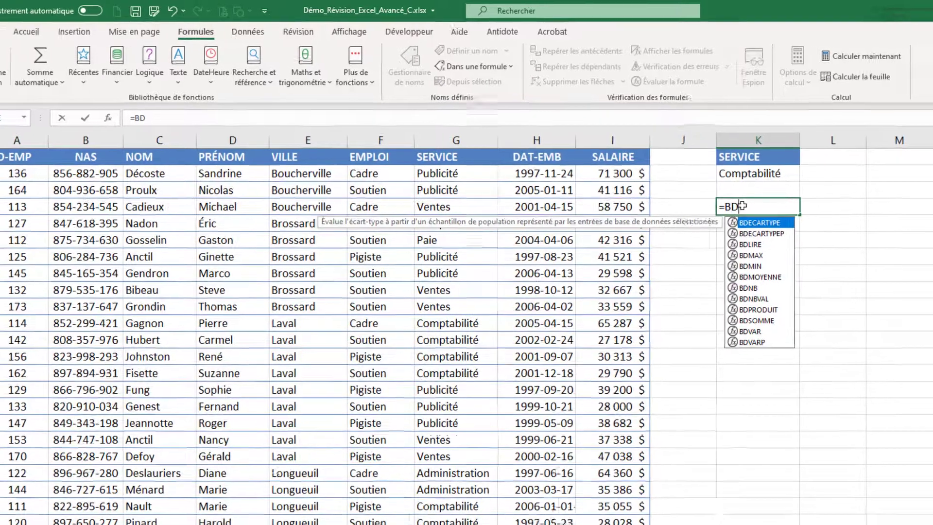
{"action": "type", "text": "NB("}
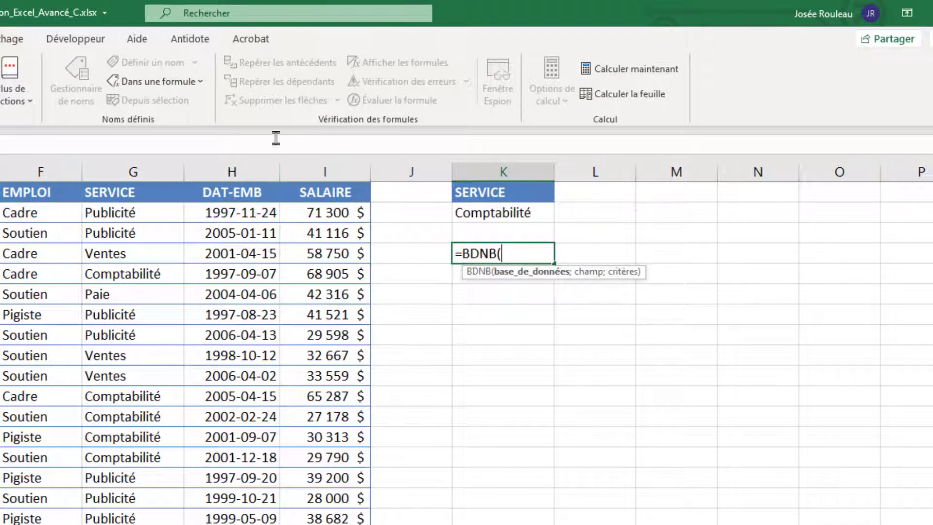
{"action": "left_click", "coordinate": [190, 88]}
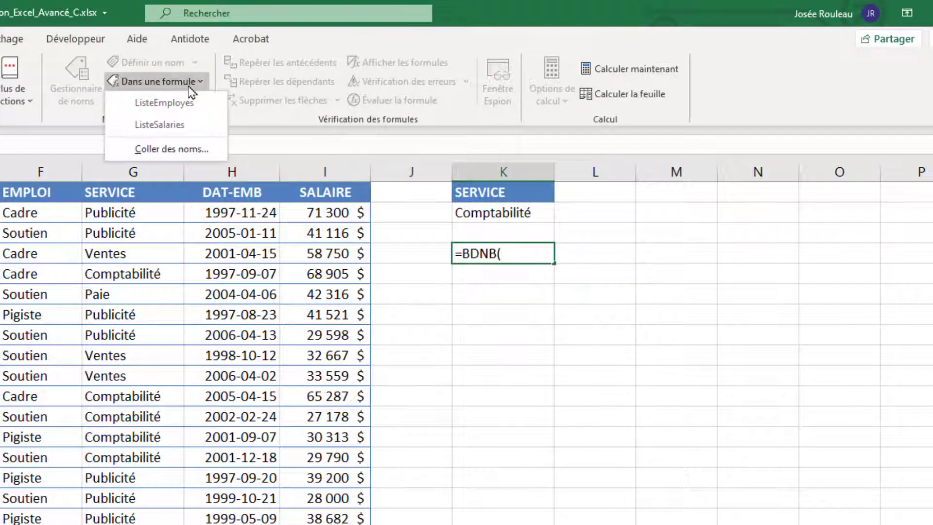
{"action": "left_click", "coordinate": [190, 128]}
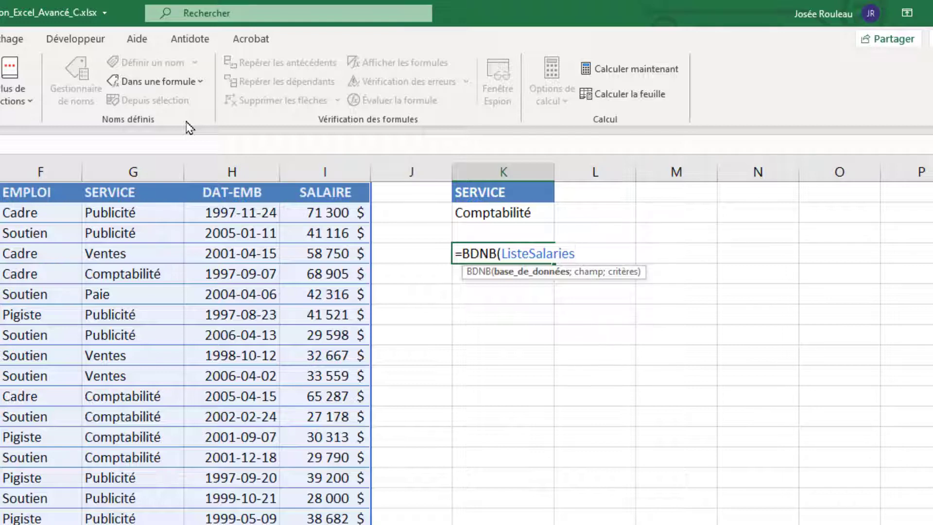
{"action": "type", "text": ";"}
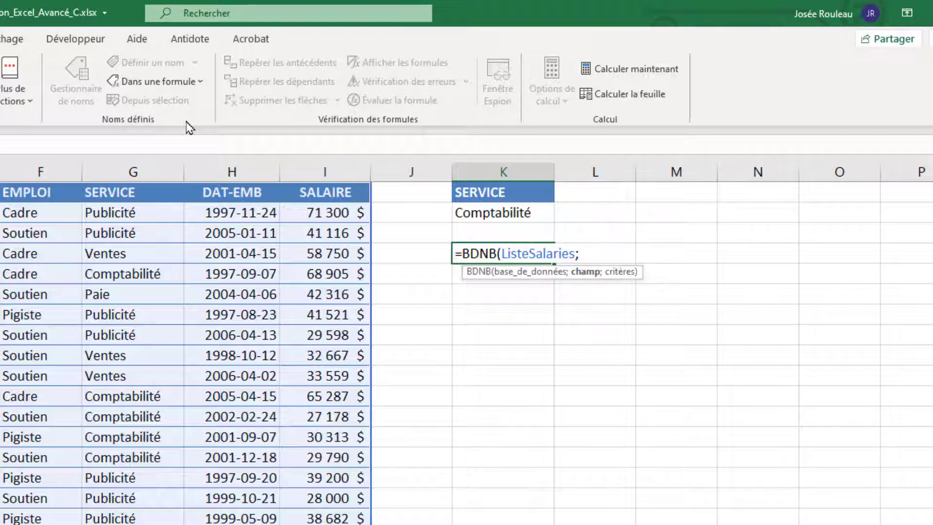
{"action": "left_click", "coordinate": [334, 193]}
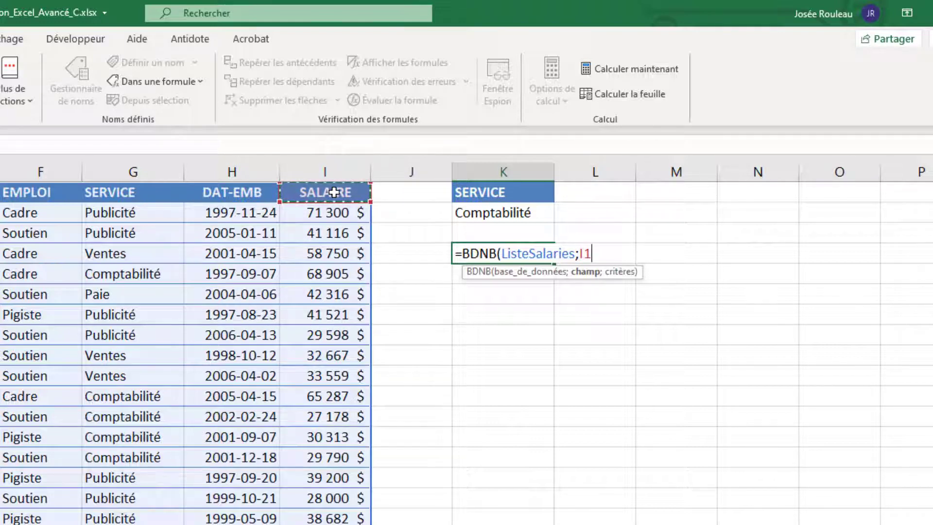
{"action": "key", "text": "F4"}
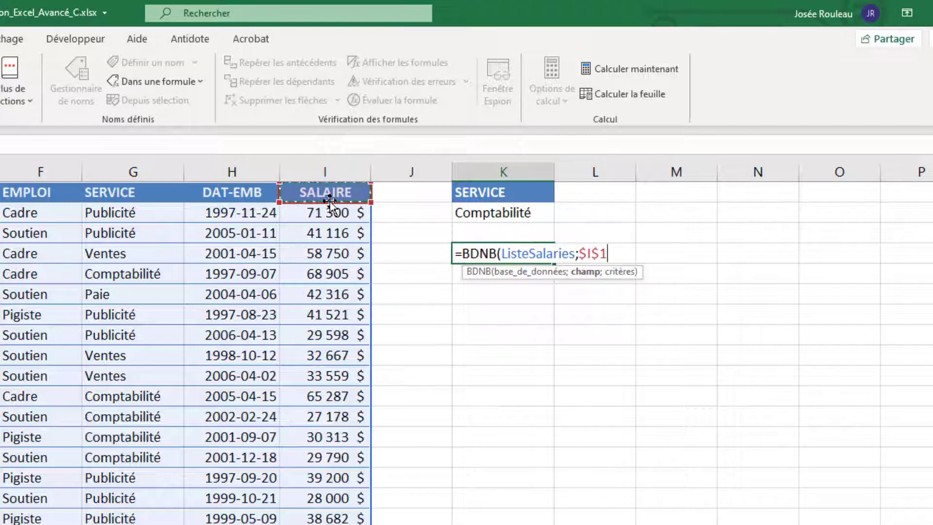
{"action": "type", "text": ";"}
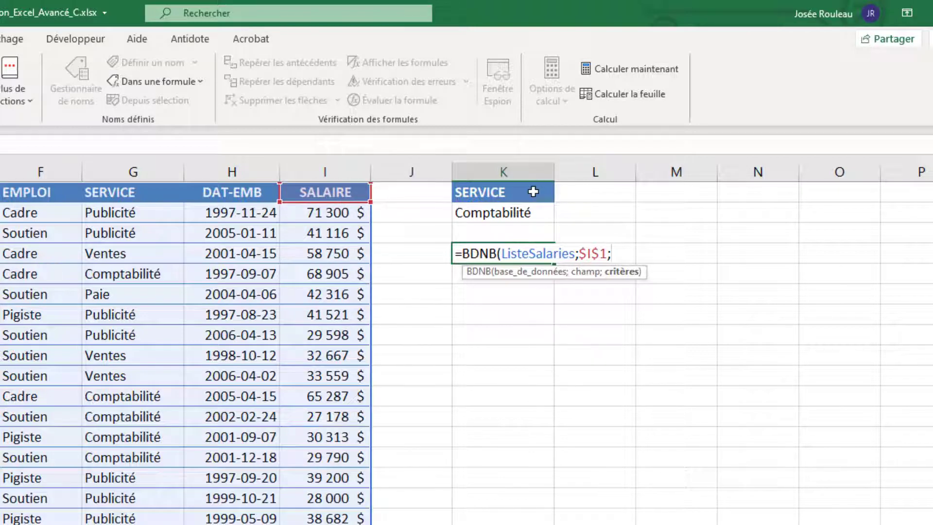
{"action": "left_click_drag", "start_coordinate": [529, 192], "coordinate": [526, 212]}
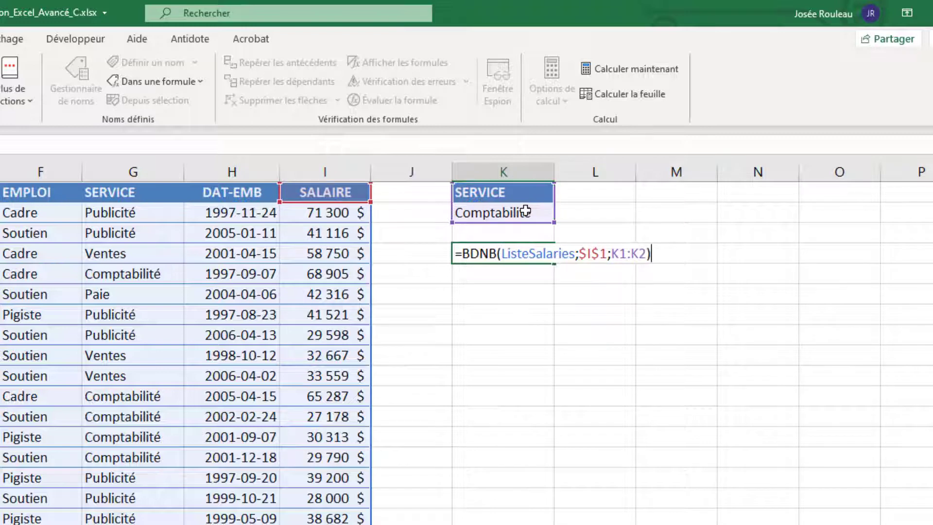
{"action": "key", "text": "Return"}
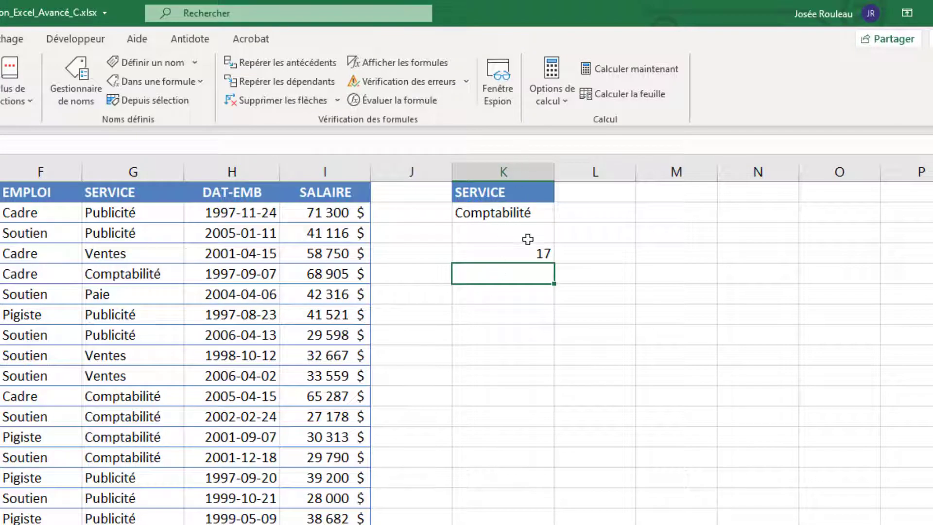
- Change the K2 criterion to Publicité, then to Ventes, so K4 counts 10
{"action": "left_click", "coordinate": [503, 213]}
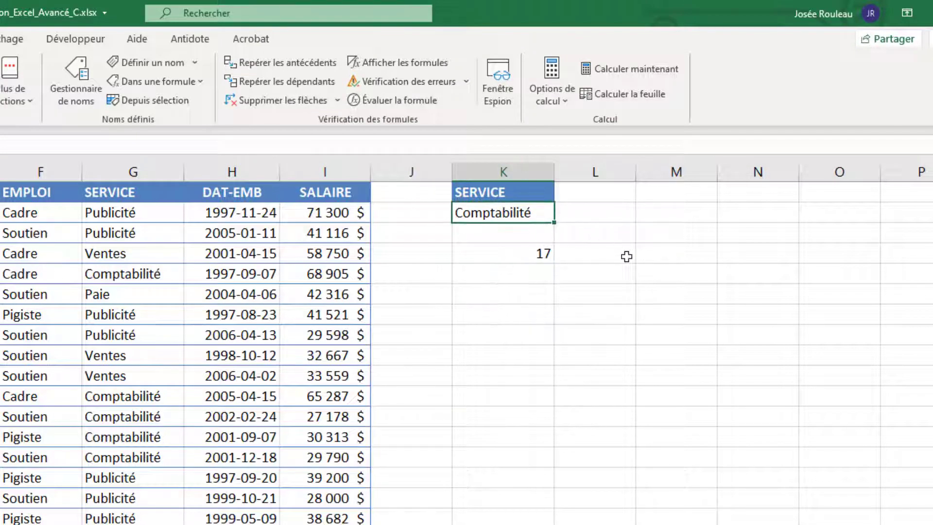
{"action": "type", "text": "Pu"}
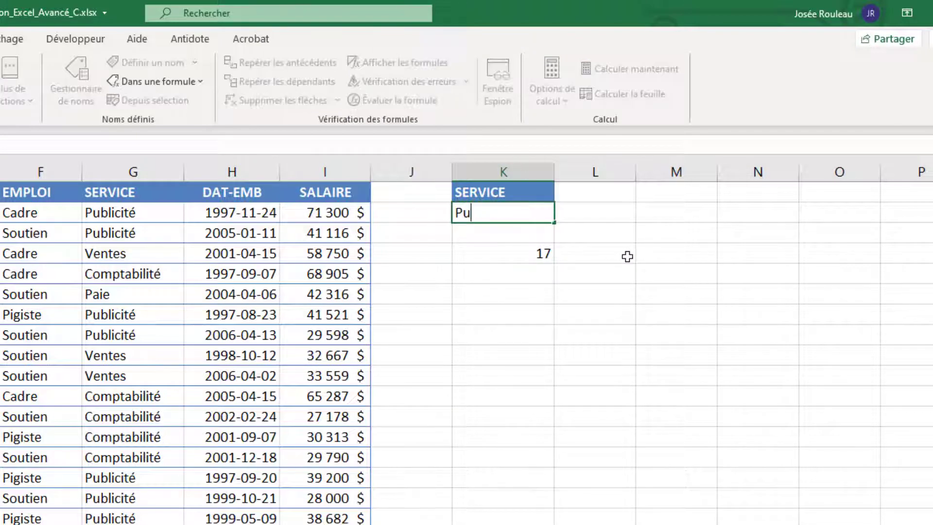
{"action": "type", "text": "blicité"}
{"action": "key", "text": "Return"}
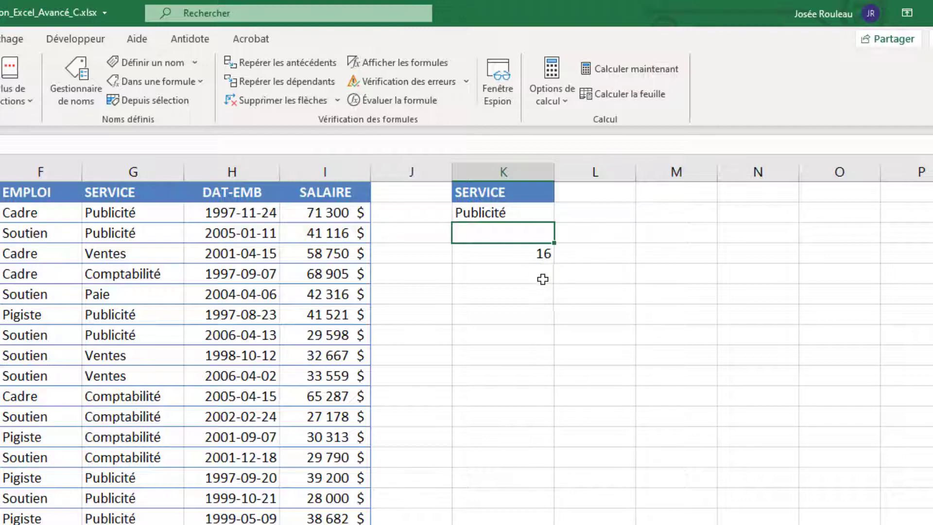
{"action": "left_click", "coordinate": [499, 210]}
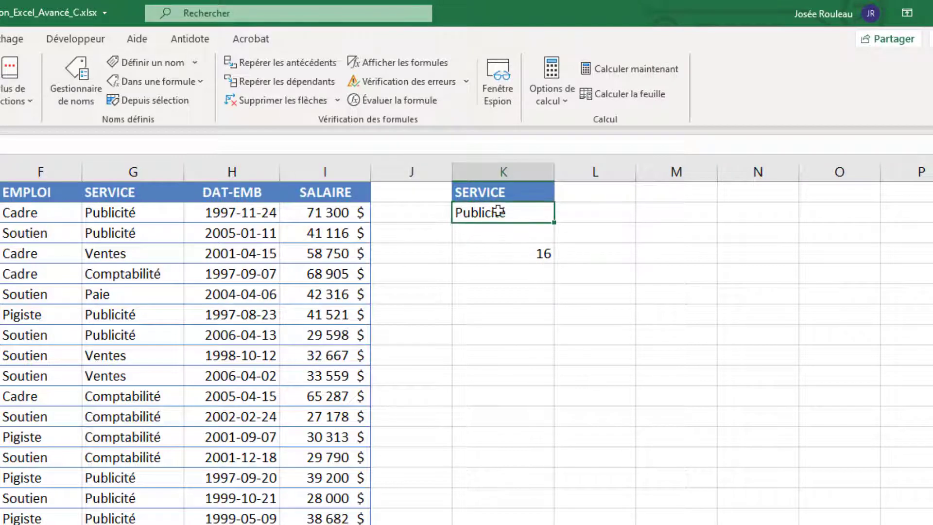
{"action": "type", "text": "Ventes"}
{"action": "key", "text": "Return"}
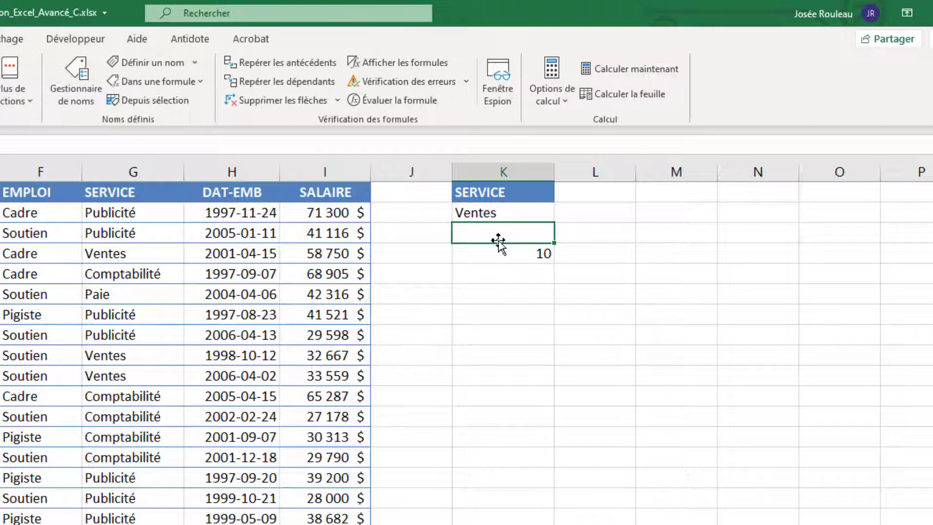
{"action": "left_click", "coordinate": [510, 254]}
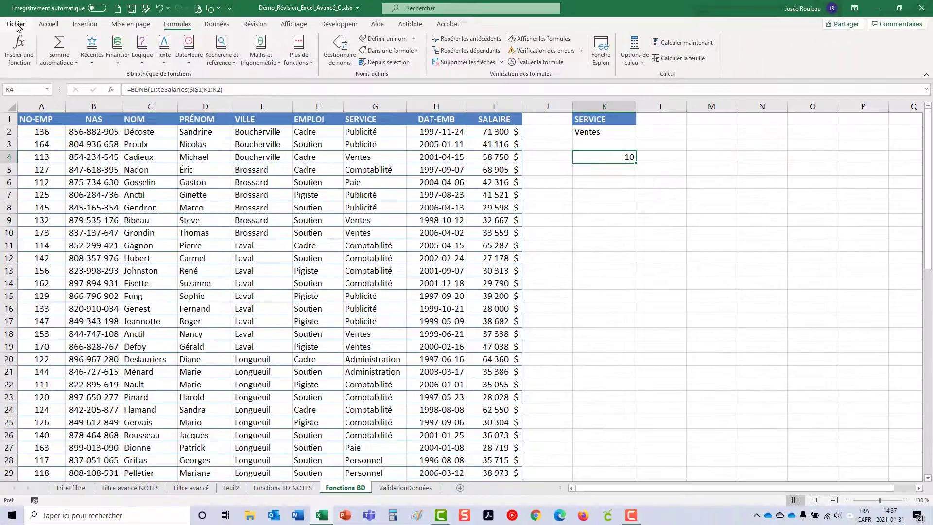
{"action": "left_click", "coordinate": [16, 25]}
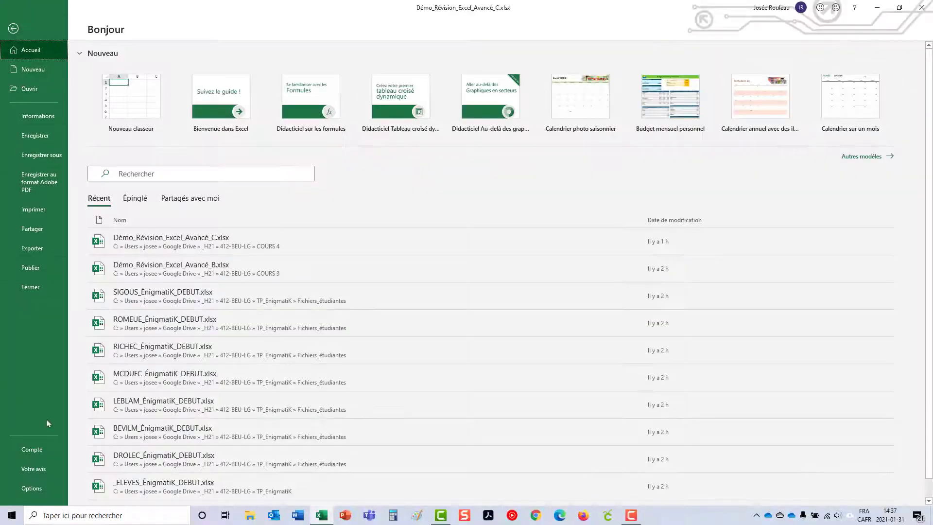
{"action": "left_click", "coordinate": [42, 492]}
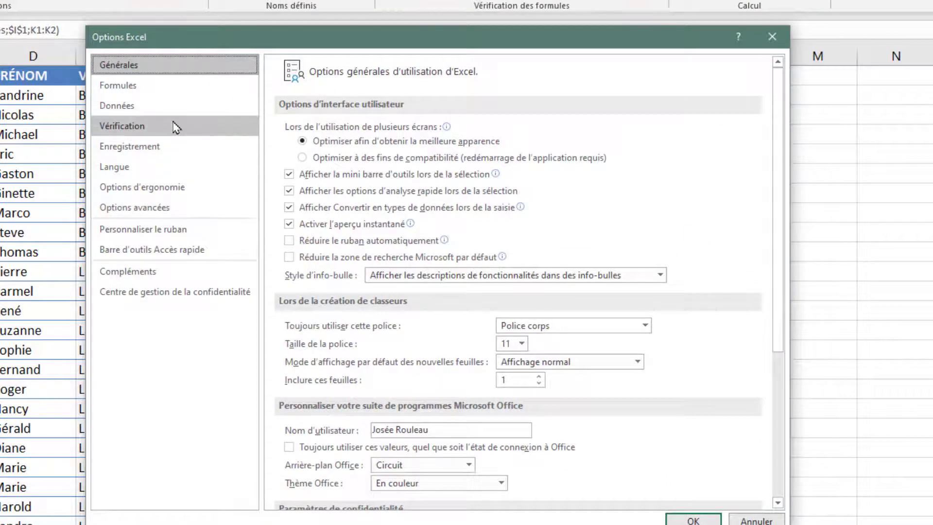
{"action": "left_click", "coordinate": [165, 91]}
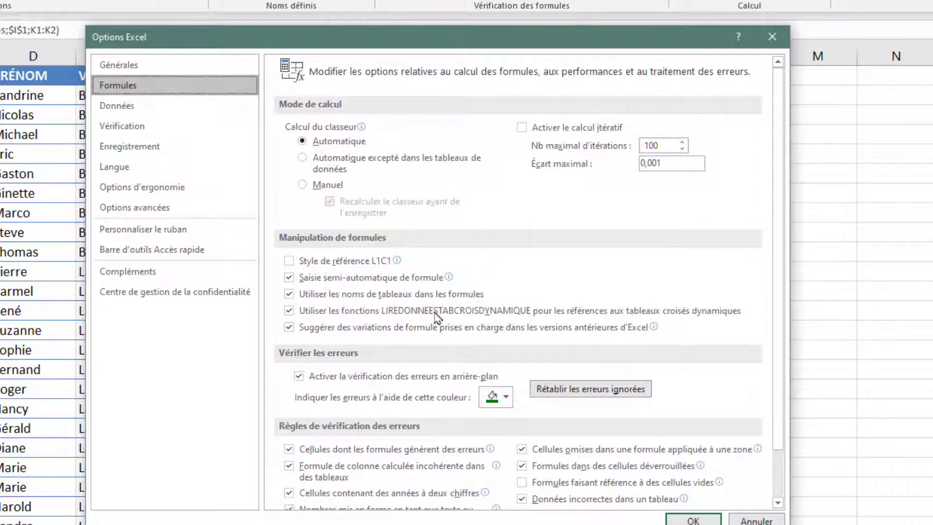
{"action": "left_click", "coordinate": [693, 521]}
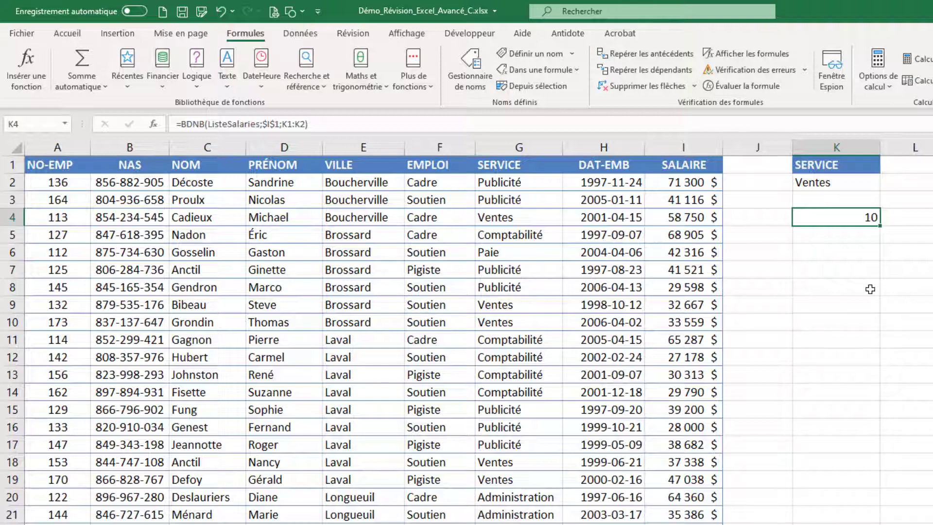
{"action": "left_click", "coordinate": [833, 268]}
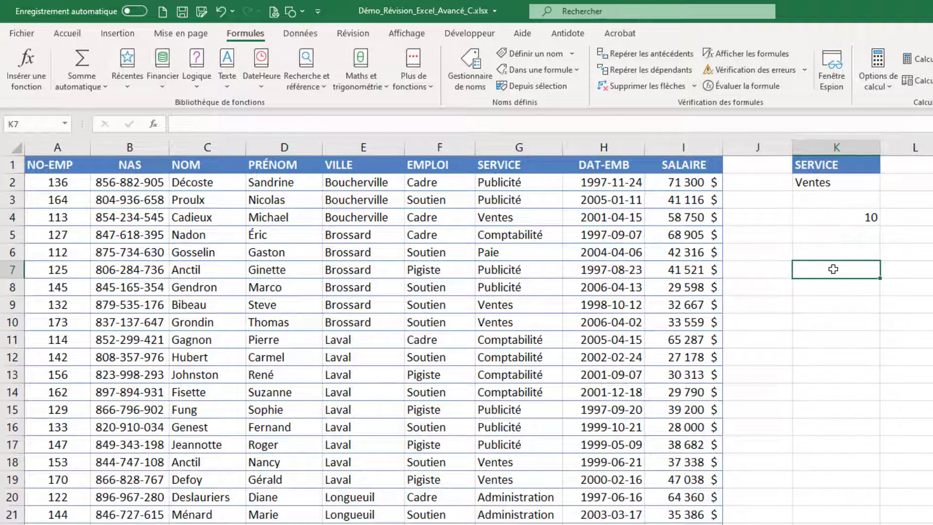
- Cancel the K2 edit and paste Comptabilité from G5 into K2, restoring the count of 17
{"action": "left_click", "coordinate": [833, 183]}
{"action": "type", "text": "Comp"}
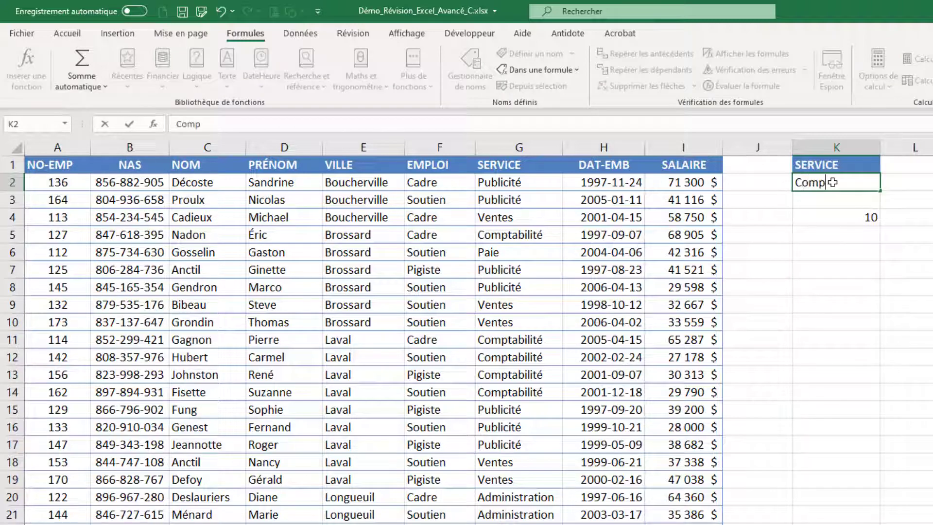
{"action": "key", "text": "Escape"}
{"action": "left_click", "coordinate": [507, 235]}
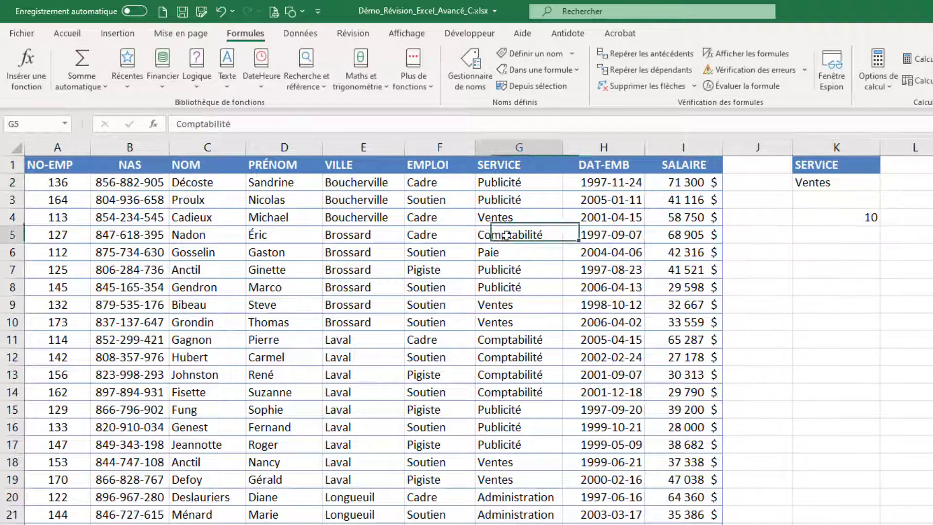
{"action": "key", "text": "ctrl+c"}
{"action": "left_click", "coordinate": [825, 183]}
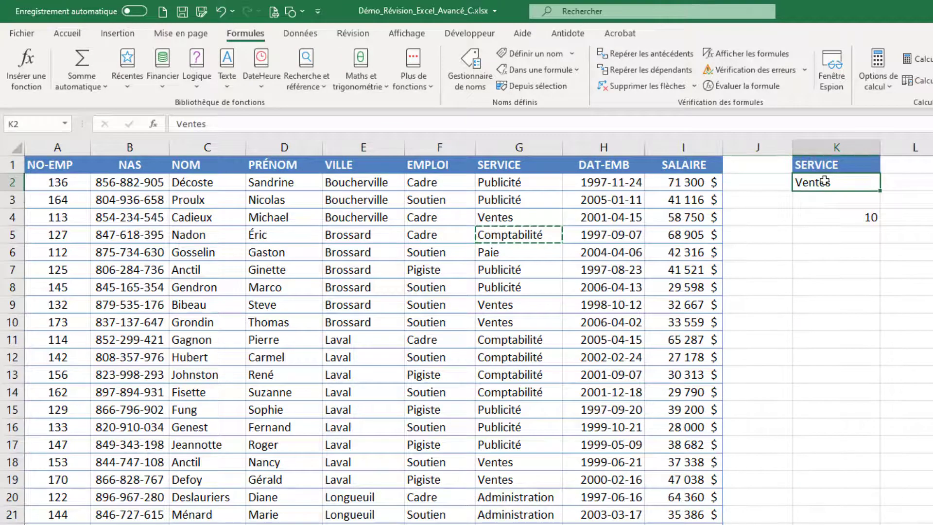
{"action": "key", "text": "ctrl+v"}
{"action": "left_click", "coordinate": [826, 252]}
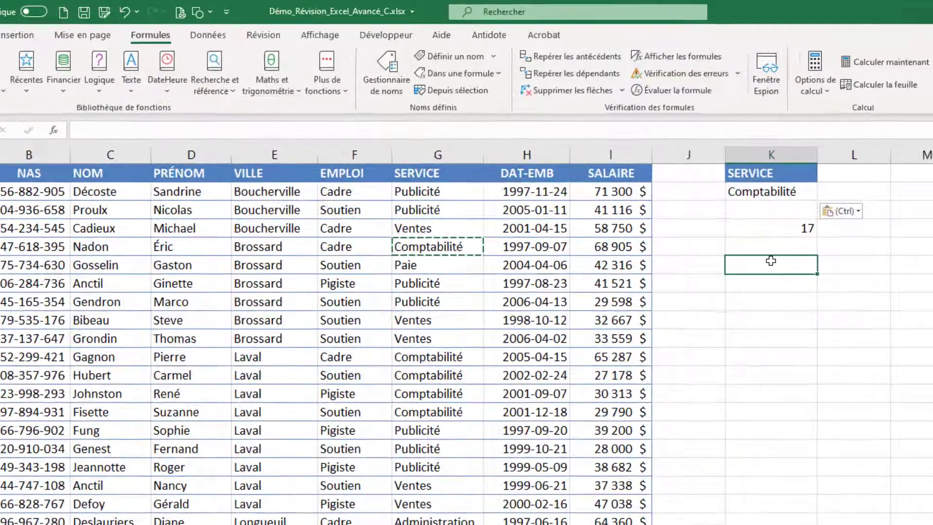
- Enter =BDNBVAL(ListeSalaries;7;K1:K2) in K6 to count the matching Comptabilité entries
{"action": "type", "text": "="}
{"action": "type", "text": "B"}
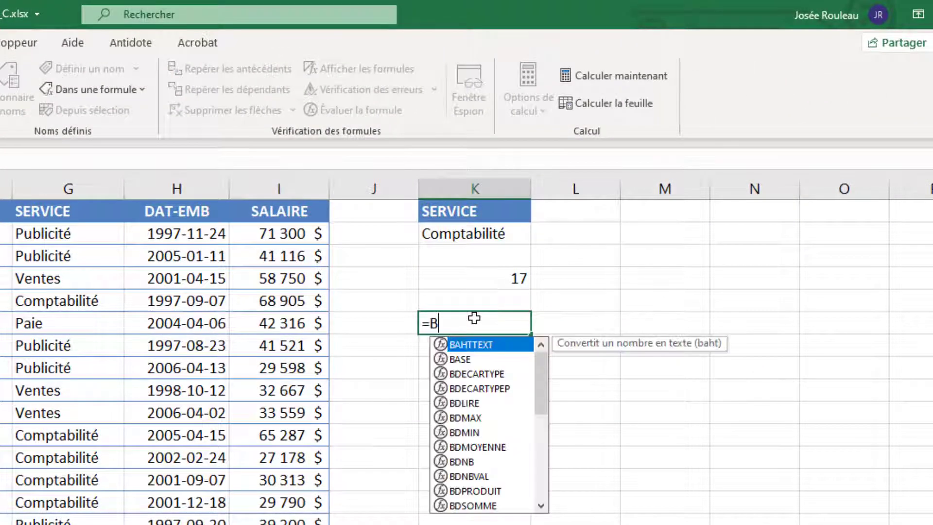
{"action": "type", "text": "DNBVAL"}
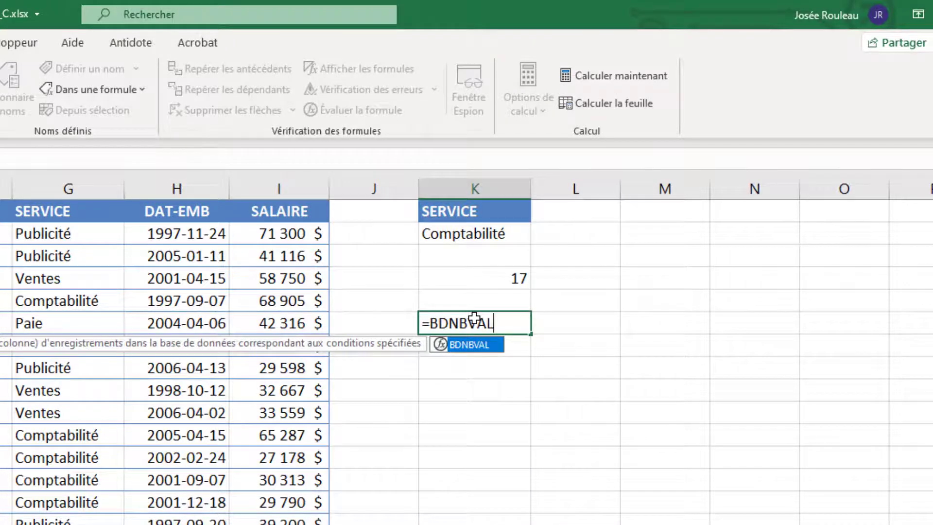
{"action": "type", "text": "("}
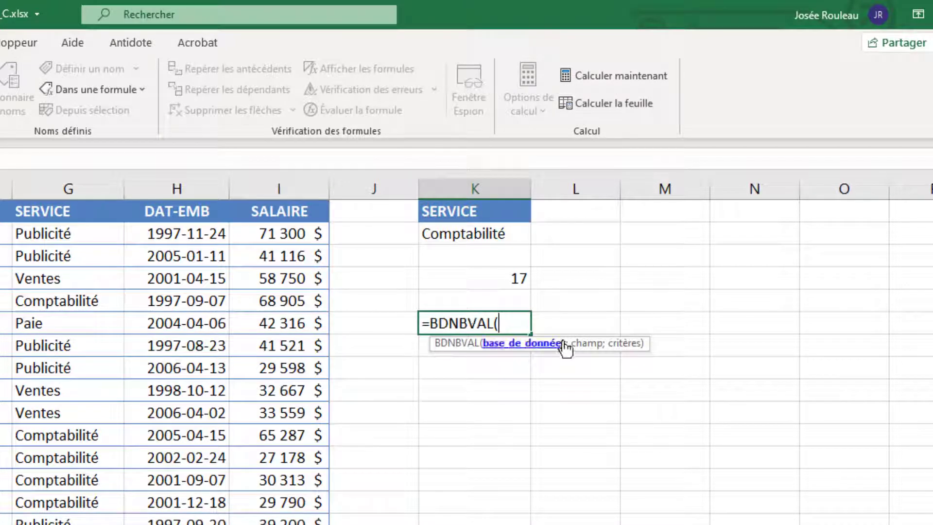
{"action": "type", "text": "List"}
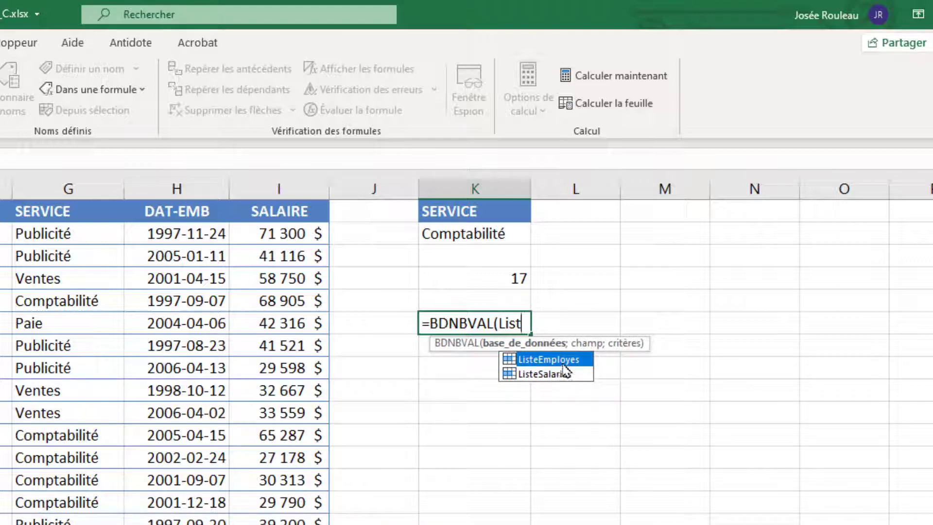
{"action": "left_click", "coordinate": [537, 375]}
{"action": "double_click", "coordinate": [536, 373]}
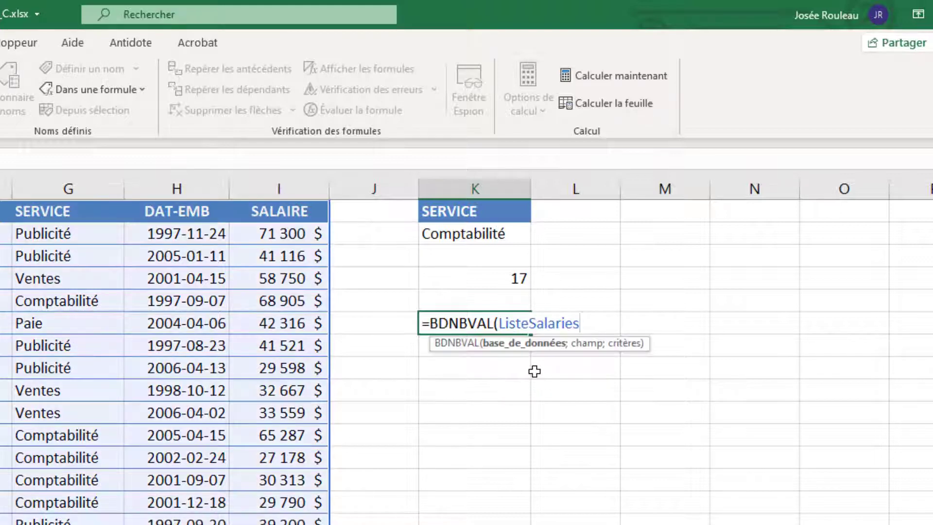
{"action": "type", "text": ";"}
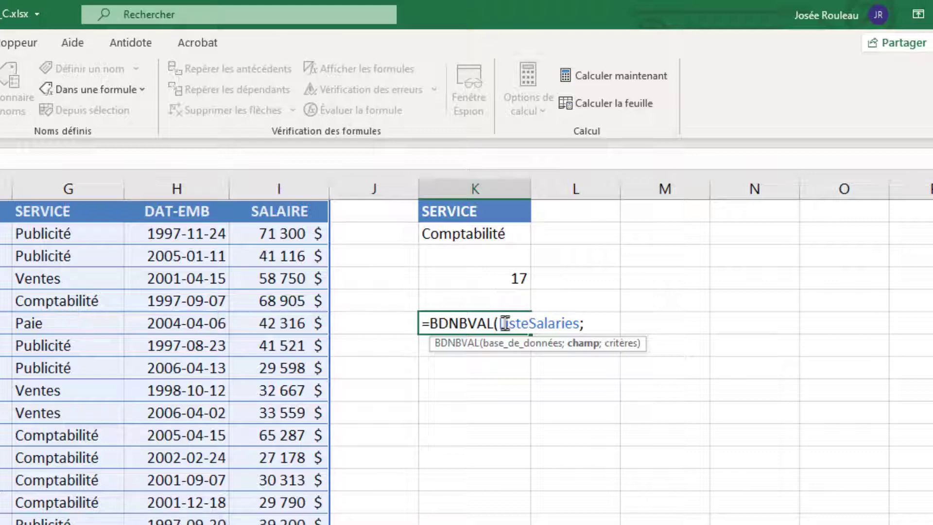
{"action": "type", "text": "7"}
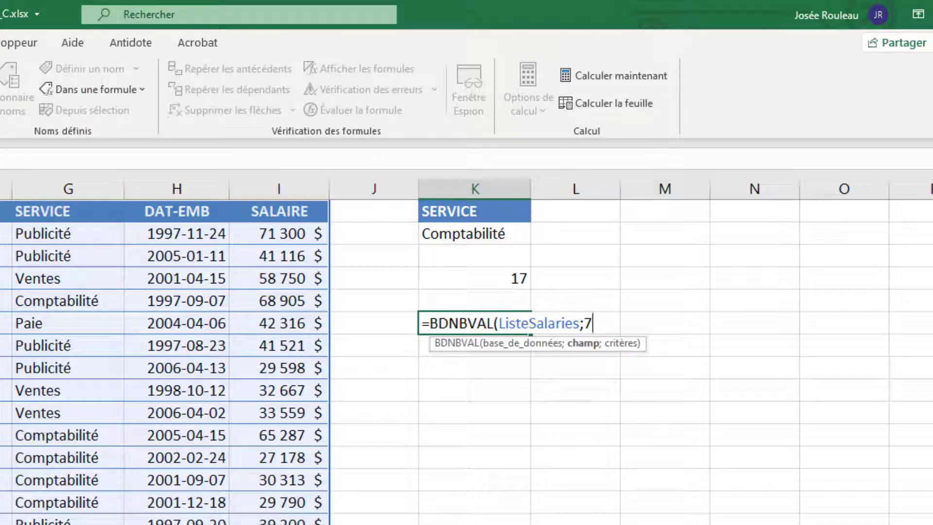
{"action": "type", "text": ";"}
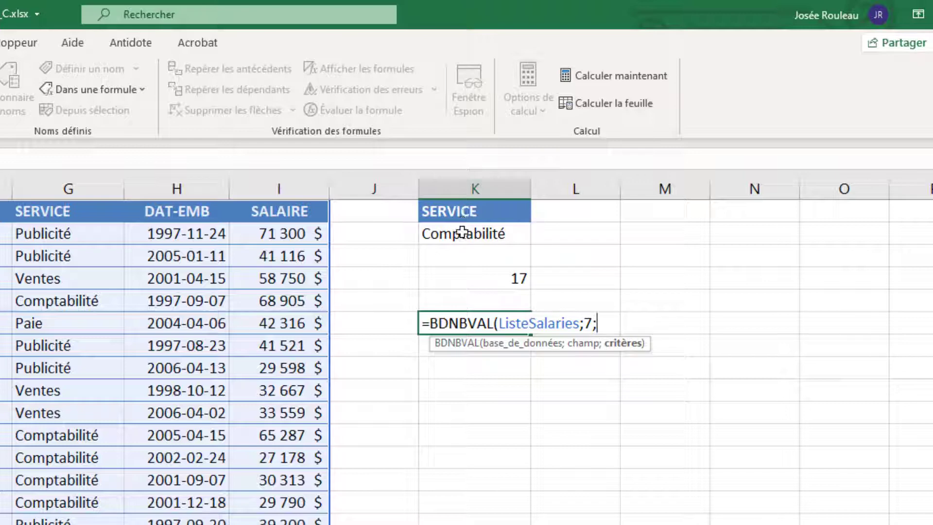
{"action": "left_click_drag", "start_coordinate": [460, 214], "coordinate": [460, 233]}
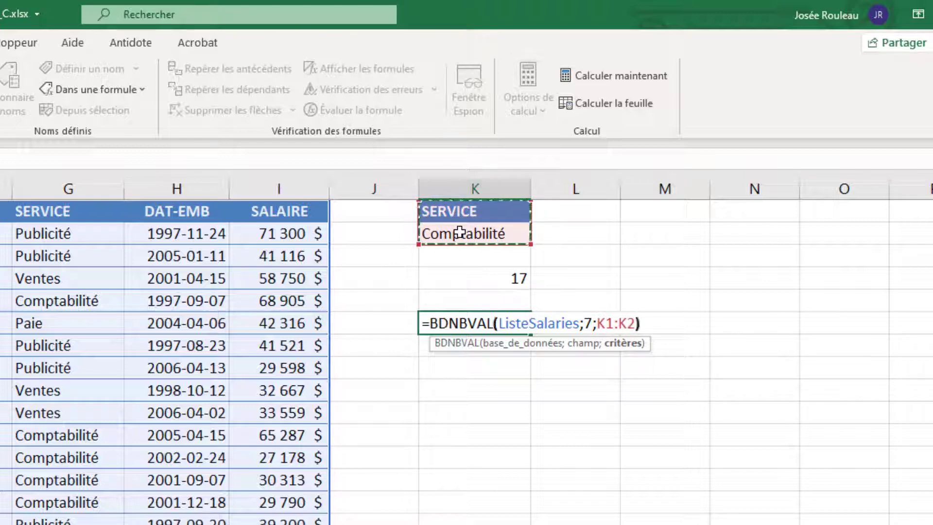
{"action": "type", "text": ")"}
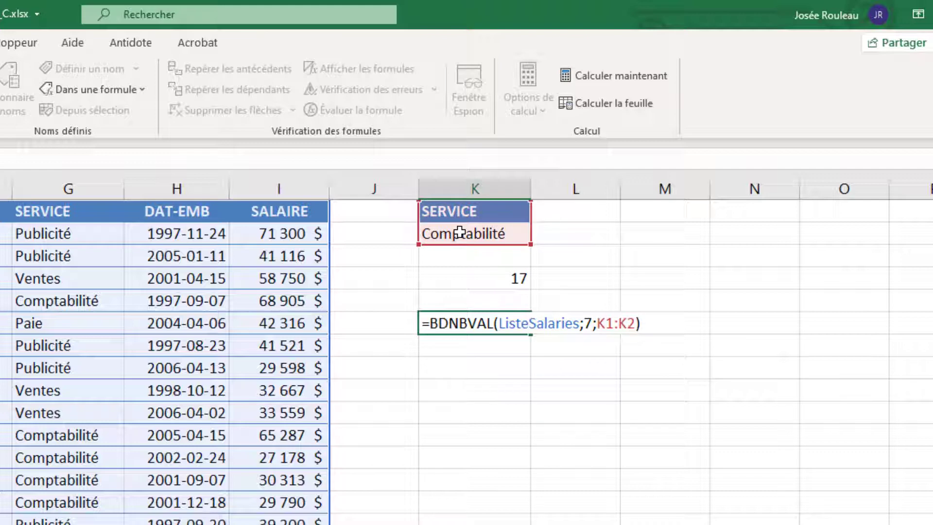
{"action": "key", "text": "Return"}
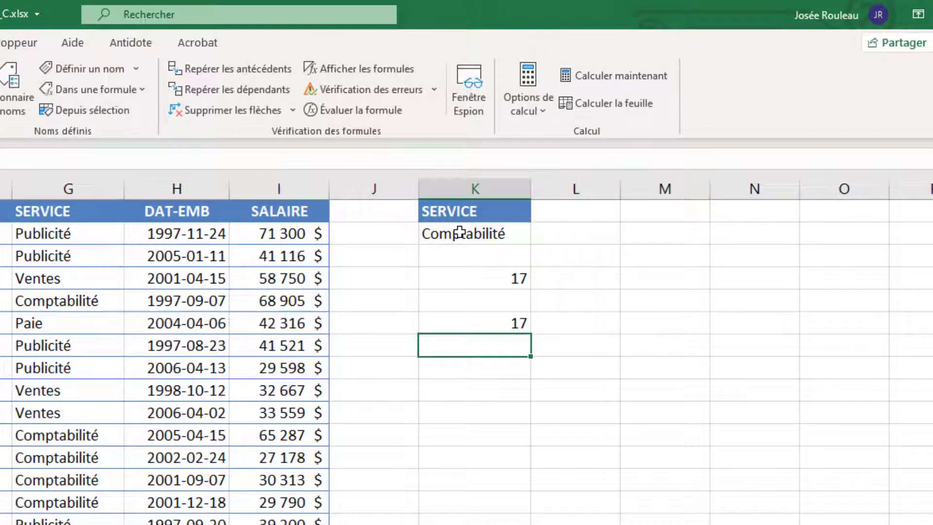
{"action": "left_click", "coordinate": [452, 234]}
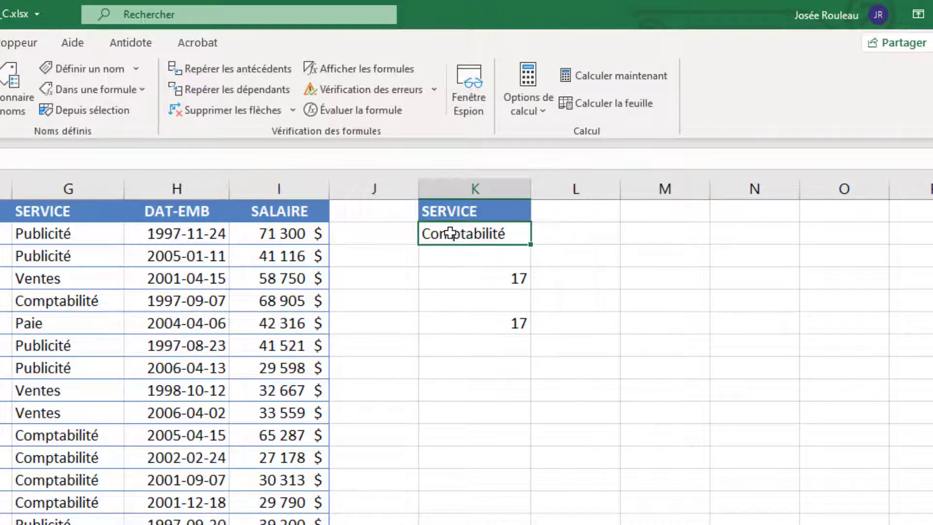
- Type Ventes in K2 so the K4 and K6 counts both show 10
{"action": "type", "text": "Ventes"}
{"action": "key", "text": "Return"}
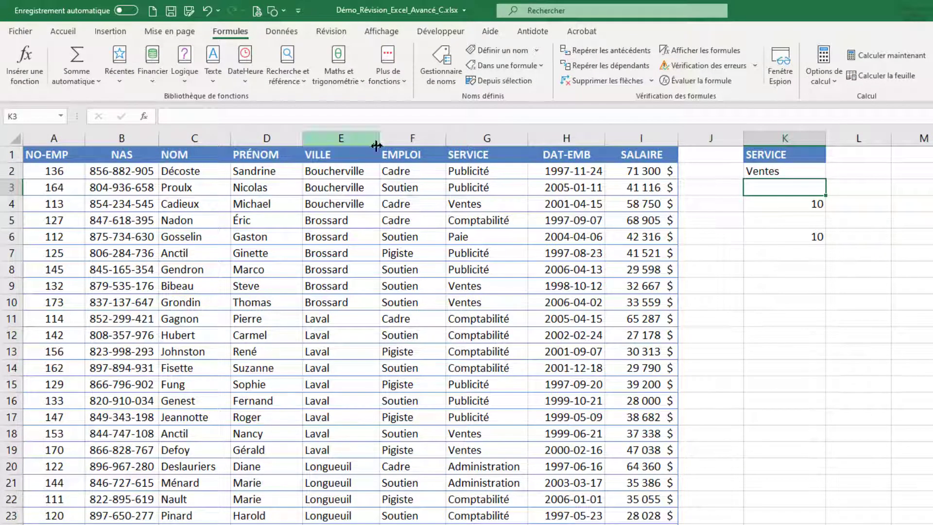
- Copy the VILLE header and the Montréal cell E40 into K8:K9
{"action": "left_click", "coordinate": [348, 154]}
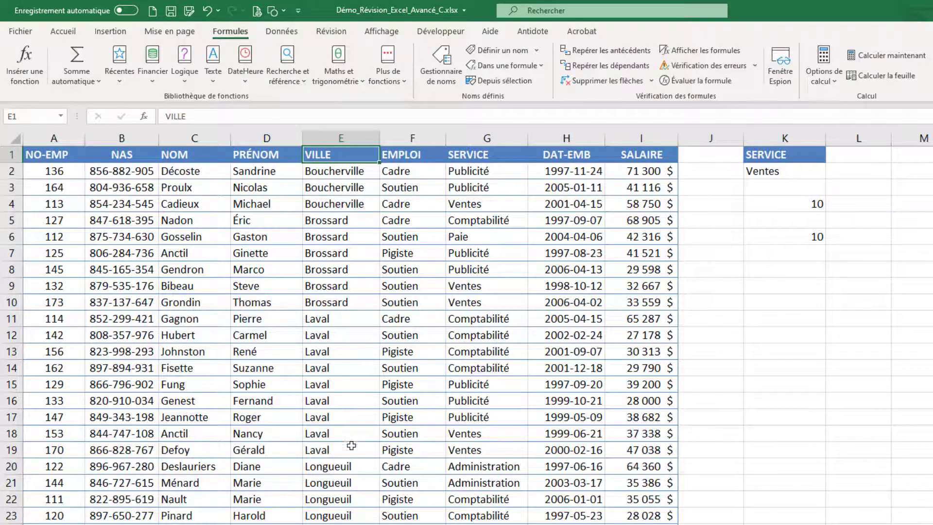
{"action": "scroll", "coordinate": [349, 441], "scroll_direction": "down", "scroll_amount": 1}
{"action": "scroll", "coordinate": [346, 441], "scroll_direction": "down", "scroll_amount": 3}
{"action": "scroll", "coordinate": [345, 413], "scroll_direction": "down", "scroll_amount": 3}
{"action": "scroll", "coordinate": [348, 407], "scroll_direction": "down", "scroll_amount": 1}
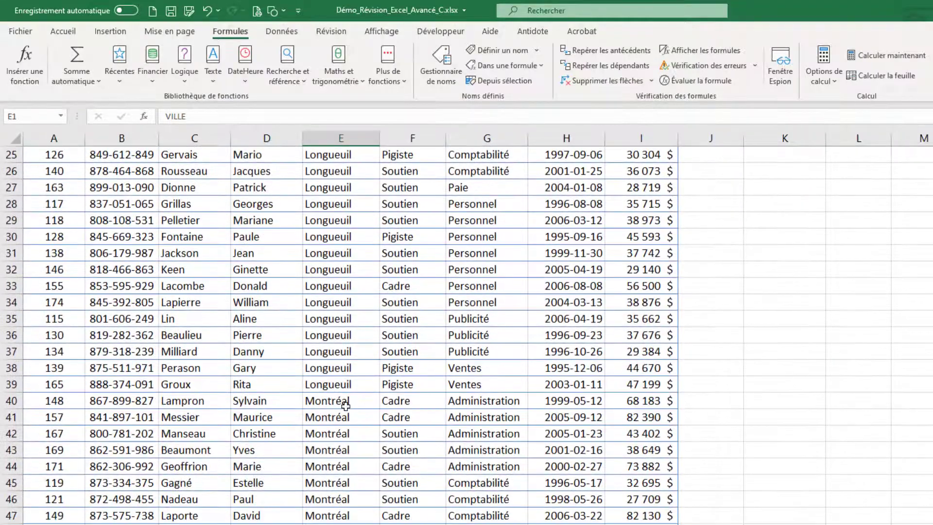
{"action": "left_click", "coordinate": [342, 403]}
{"action": "scroll", "coordinate": [506, 364], "scroll_direction": "up", "scroll_amount": 1}
{"action": "scroll", "coordinate": [509, 365], "scroll_direction": "up", "scroll_amount": 8}
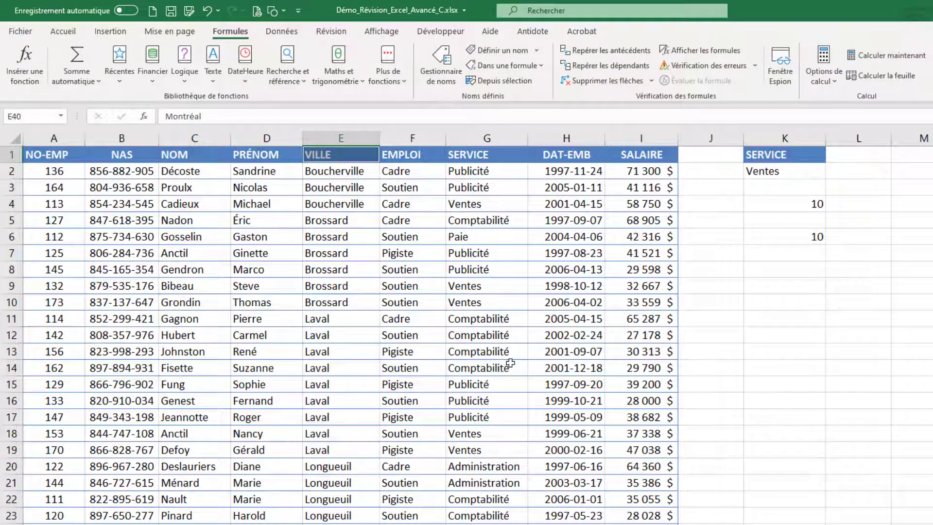
{"action": "key", "text": "ctrl+c"}
{"action": "left_click", "coordinate": [776, 269]}
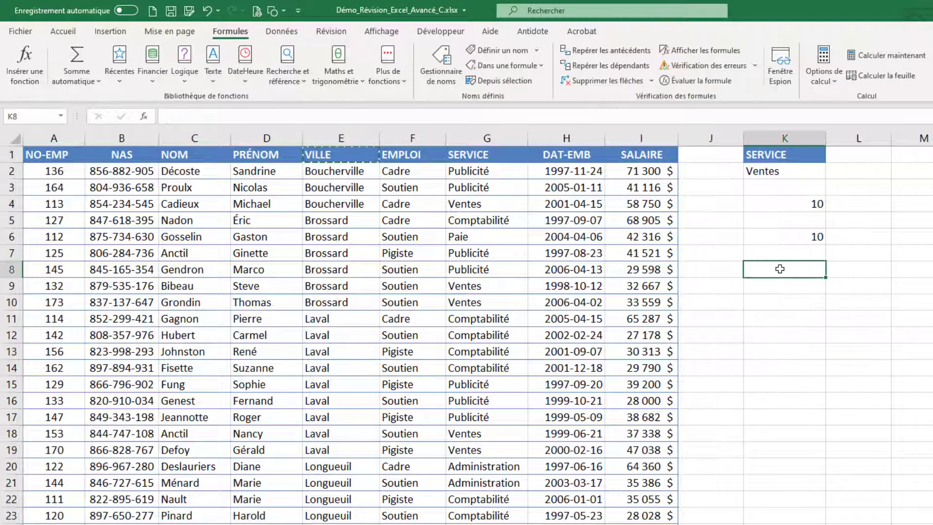
{"action": "key", "text": "ctrl+v"}
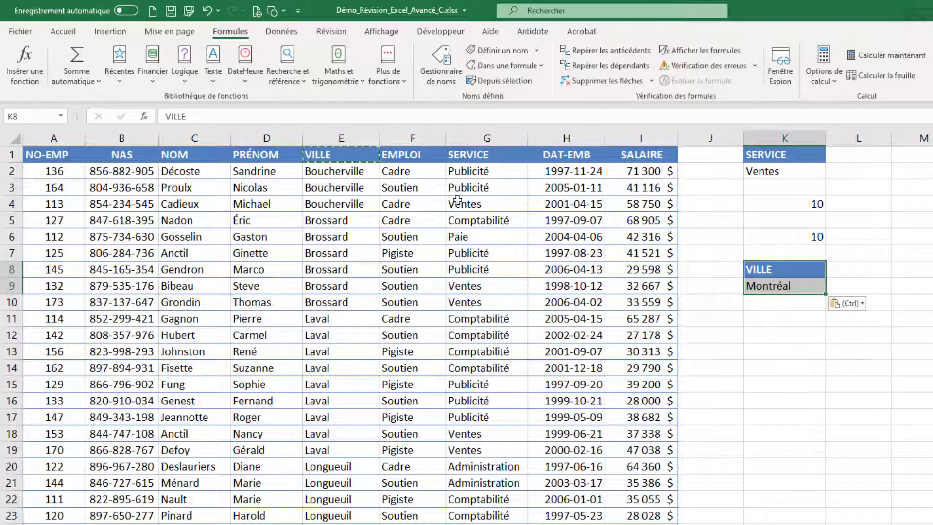
- Copy the EMPLOI header and Cadre value from F1:F2 into L8:L9
{"action": "left_click_drag", "start_coordinate": [426, 155], "coordinate": [427, 174]}
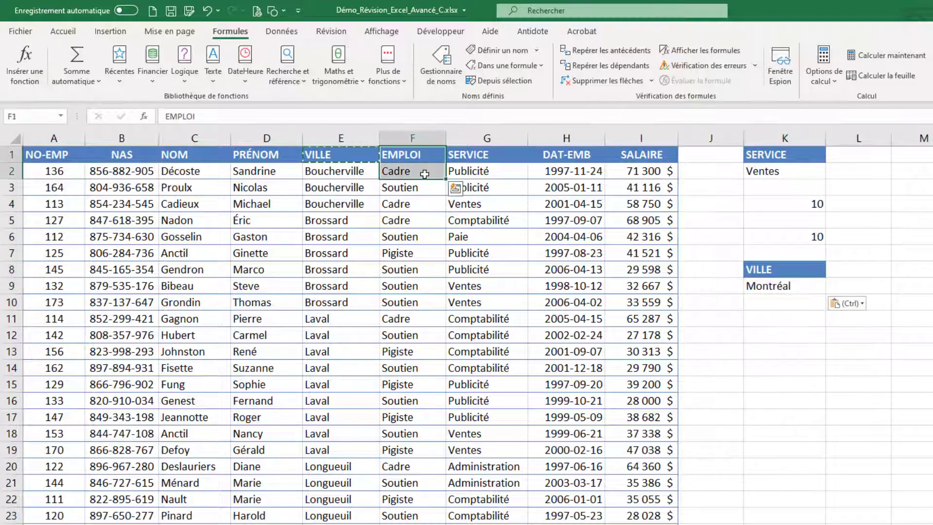
{"action": "key", "text": "ctrl+c"}
{"action": "left_click_drag", "start_coordinate": [854, 269], "coordinate": [855, 287]}
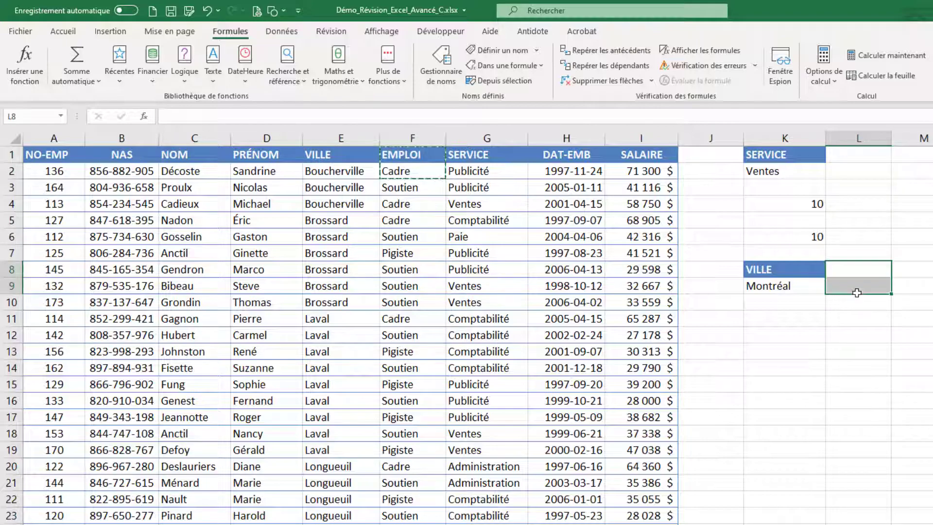
{"action": "key", "text": "ctrl+v"}
{"action": "left_click", "coordinate": [788, 322]}
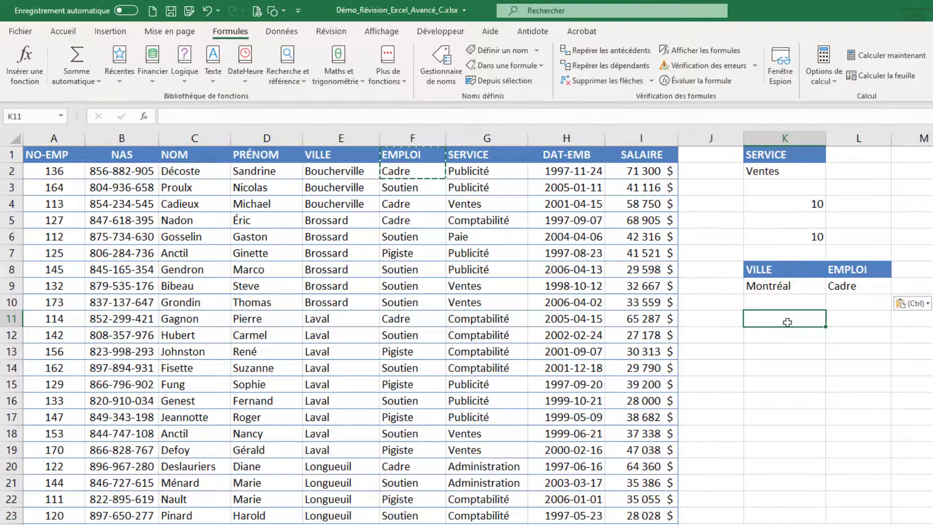
{"action": "type", "text": "="}
{"action": "type", "text": "BDM"}
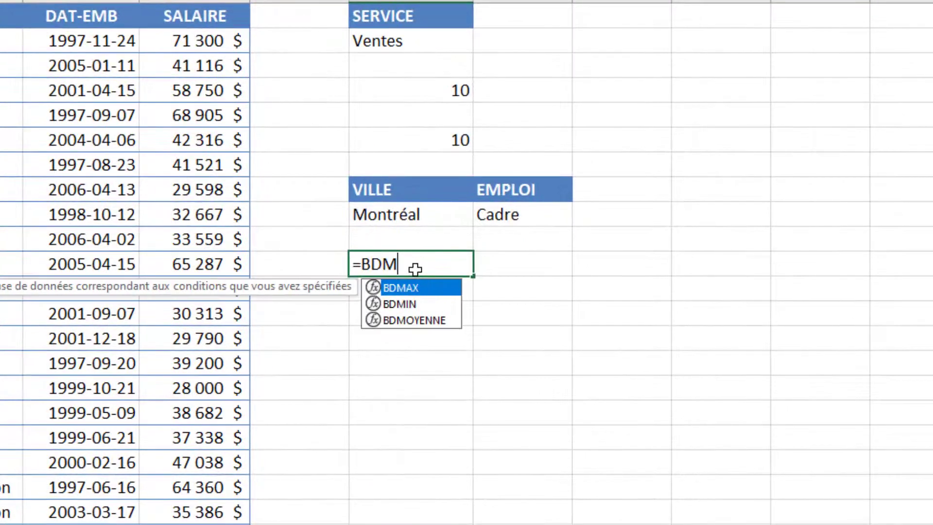
- Enter =BDMOYENNE(ListeSalaries;$I$1;K8:L9) in K11, averaging Montréal Cadre salaries to 76646,25
{"action": "double_click", "coordinate": [411, 321]}
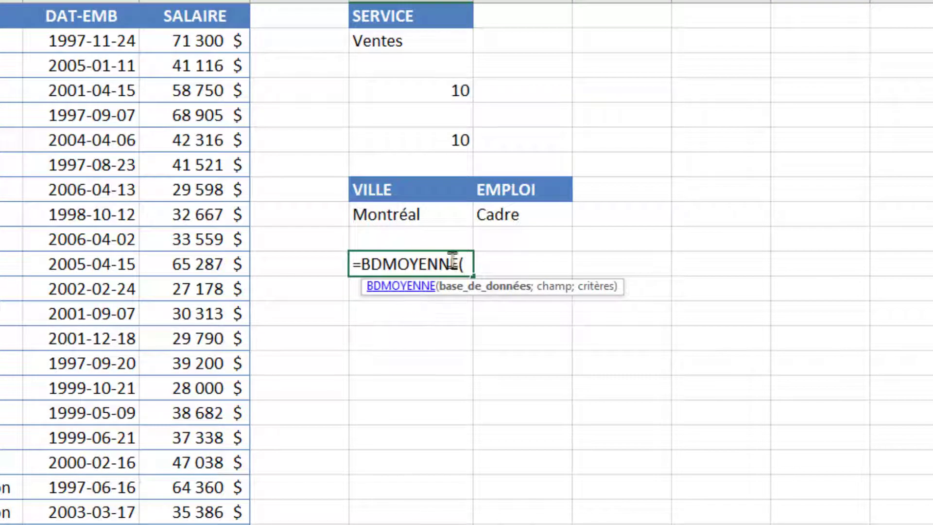
{"action": "type", "text": "Lis"}
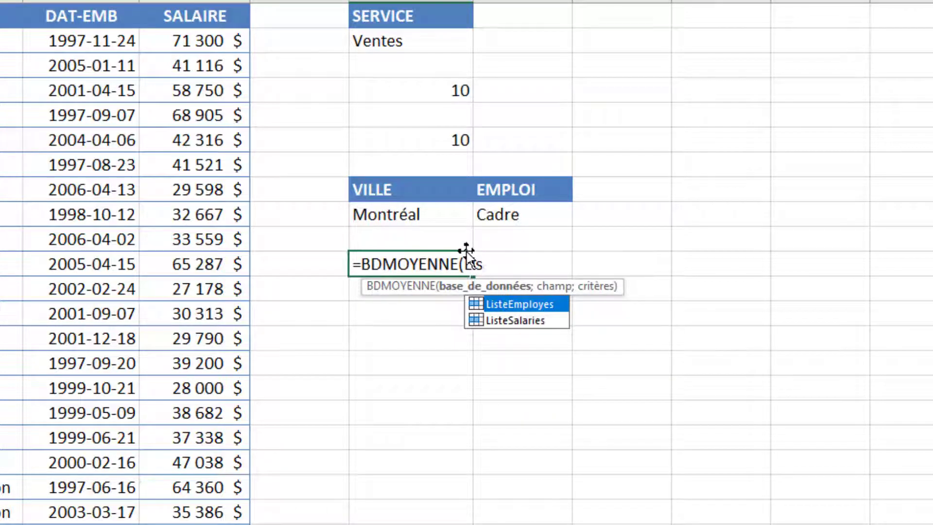
{"action": "left_click", "coordinate": [510, 322]}
{"action": "double_click", "coordinate": [509, 320]}
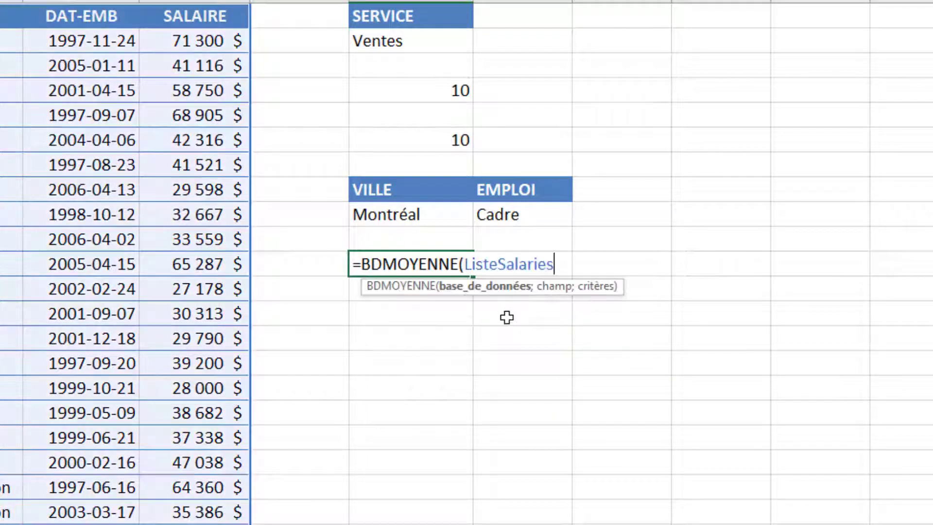
{"action": "type", "text": ";"}
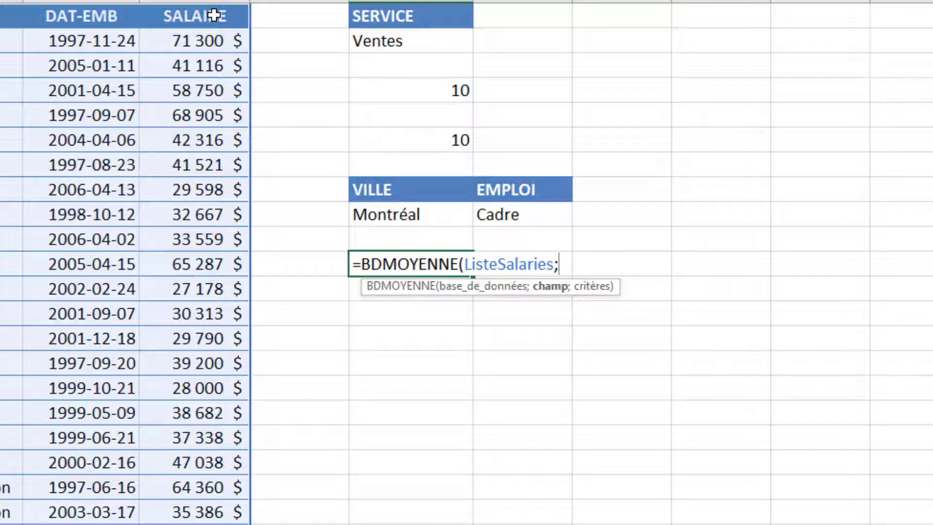
{"action": "left_click", "coordinate": [214, 16]}
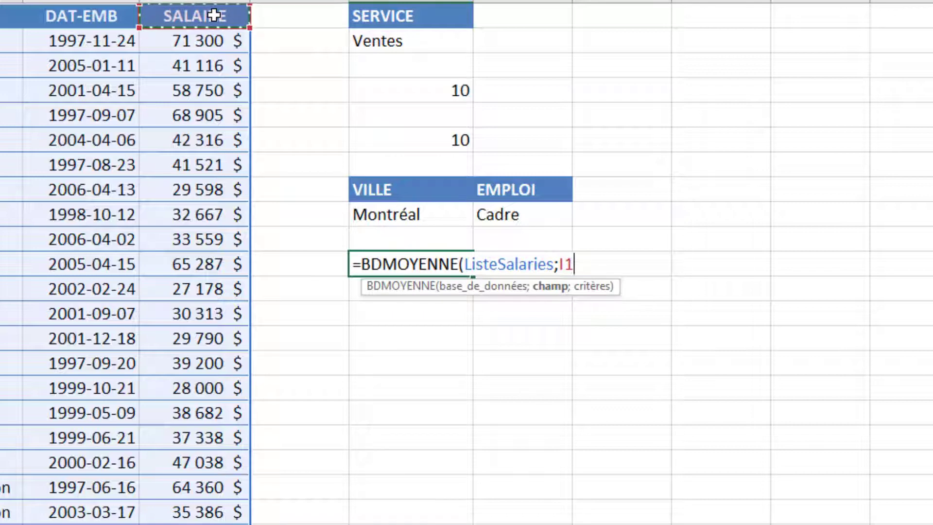
{"action": "key", "text": "F4"}
{"action": "type", "text": "$I$1;"}
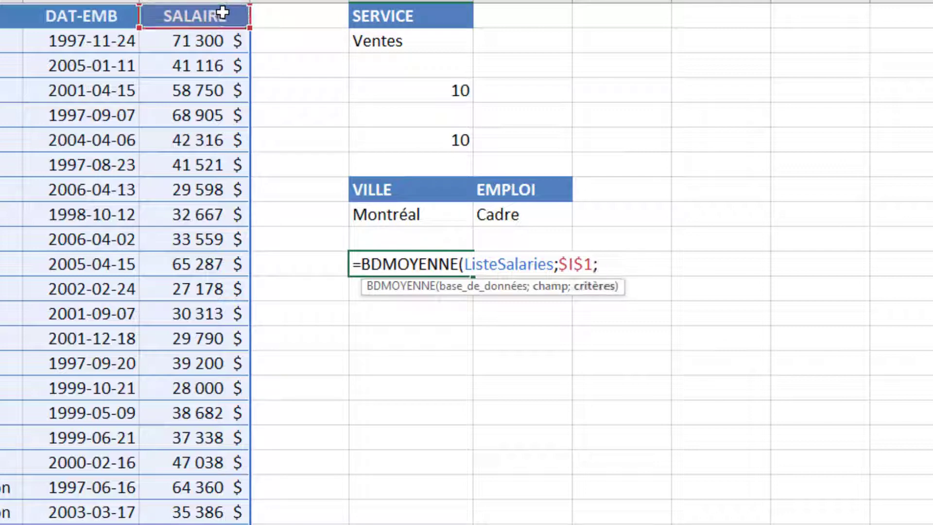
{"action": "mouse_move", "coordinate": [416, 190]}
{"action": "left_mouse_down"}
{"action": "mouse_move", "coordinate": [504, 203]}
{"action": "mouse_move", "coordinate": [506, 216]}
{"action": "left_mouse_up"}
{"action": "type", "text": ")"}
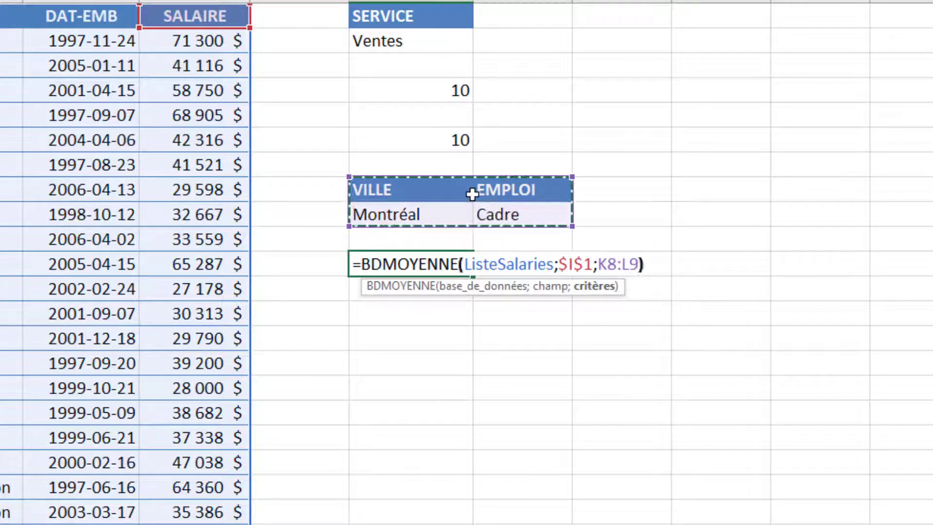
{"action": "key", "text": "Return"}
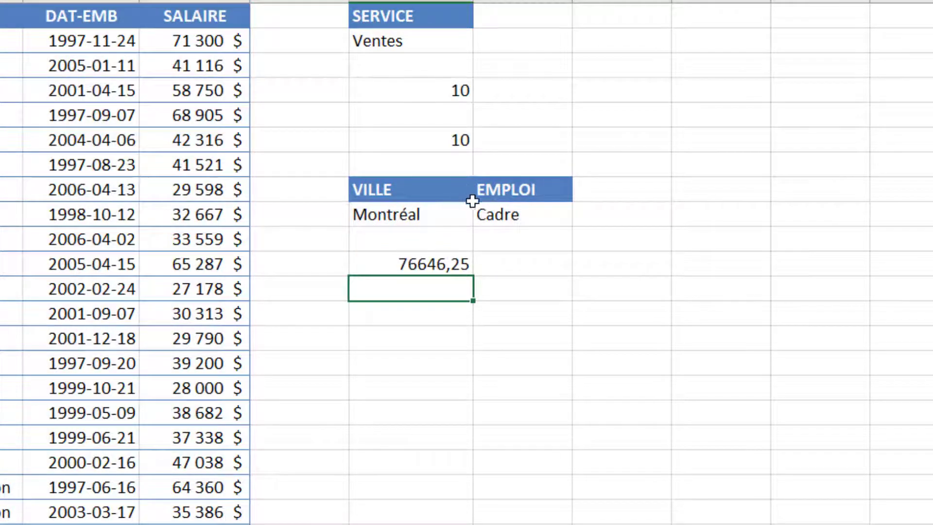
{"action": "left_click", "coordinate": [431, 265]}
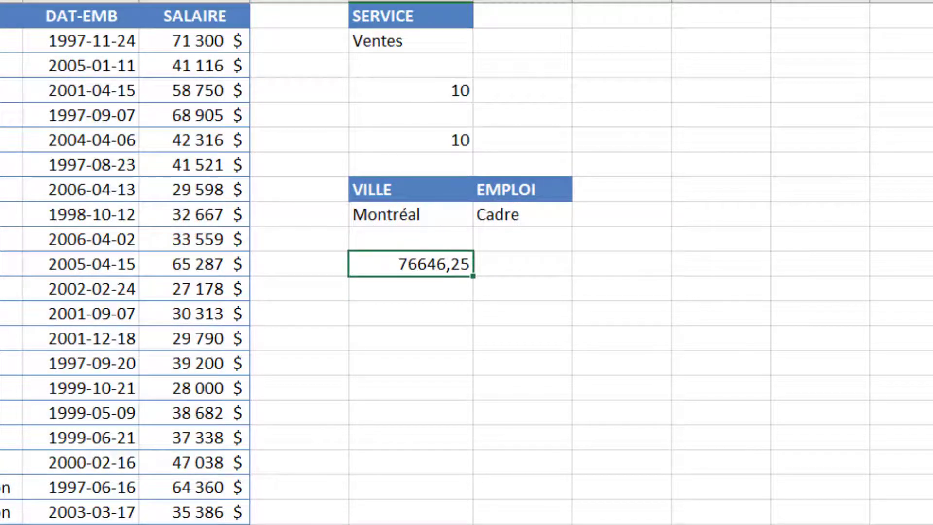
- Format K11 as currency and set the VILLE criterion in K9 to Laval, giving 65 287,00 $
{"action": "key", "text": "ctrl+shift+4"}
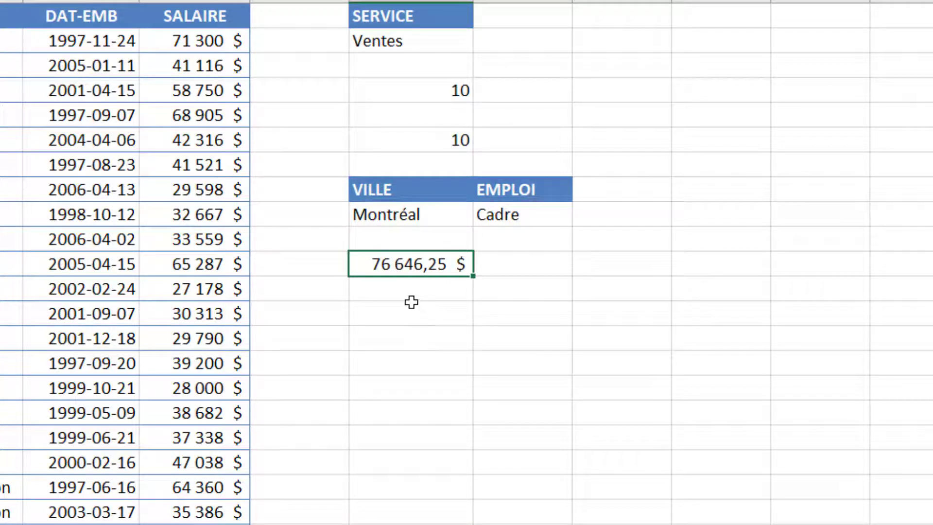
{"action": "left_click", "coordinate": [432, 219]}
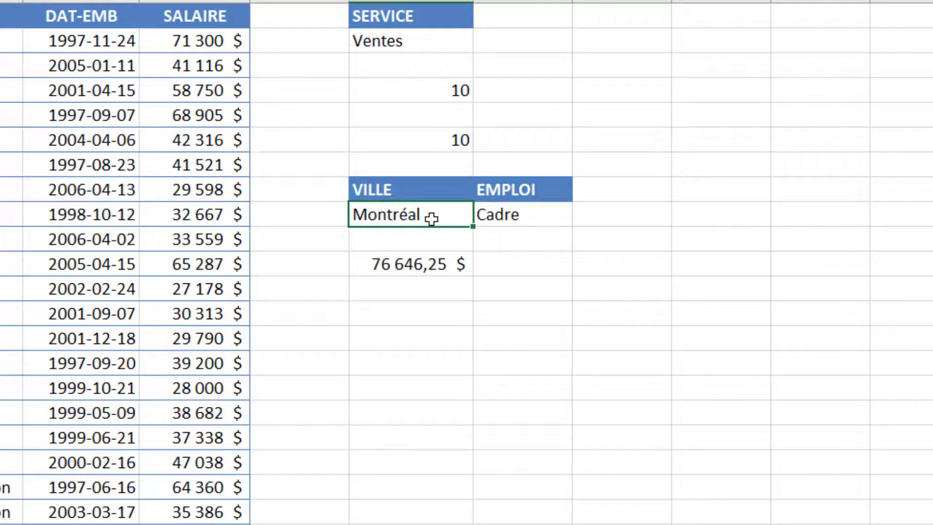
{"action": "type", "text": "Laval"}
{"action": "key", "text": "Tab"}
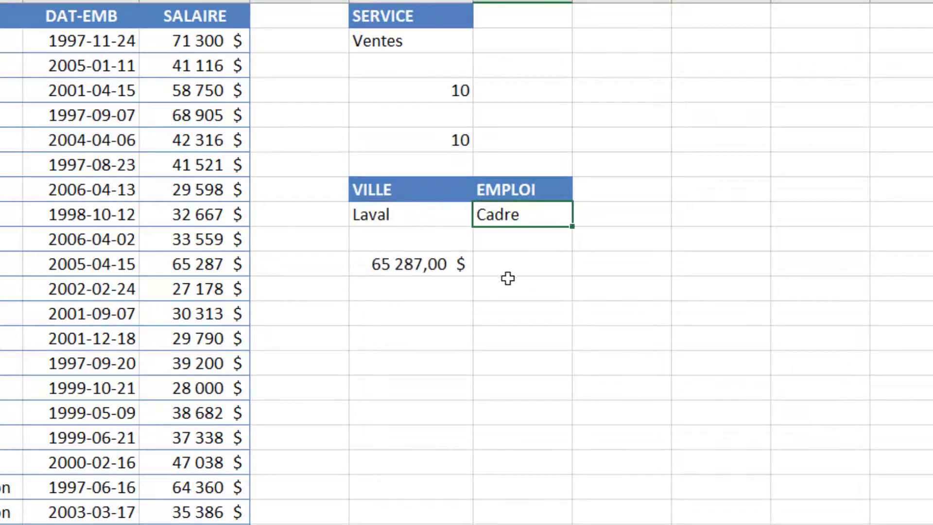